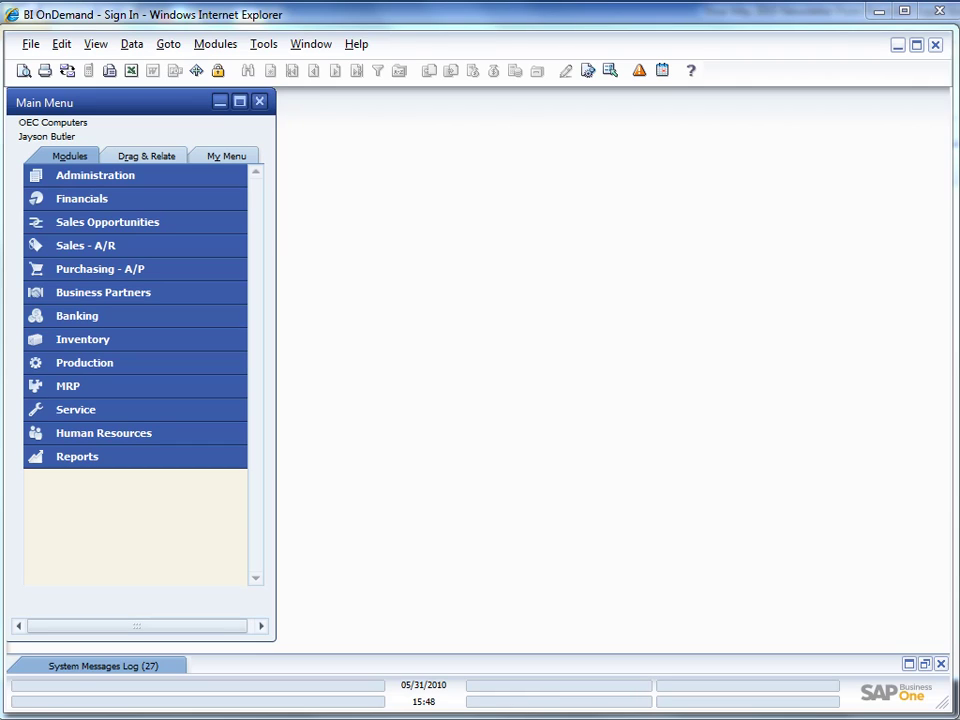
Run the annual Sales Analysis report by items, based on invoices, with the posting date filter turned off
{"action": "left_click", "coordinate": [118, 250]}
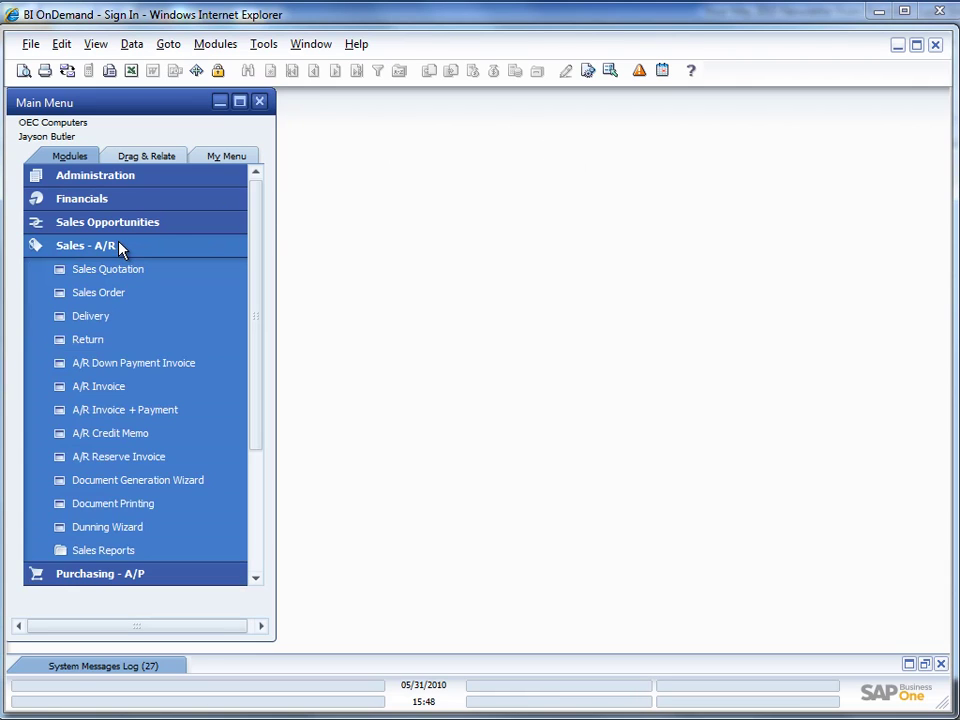
{"action": "left_click", "coordinate": [88, 554]}
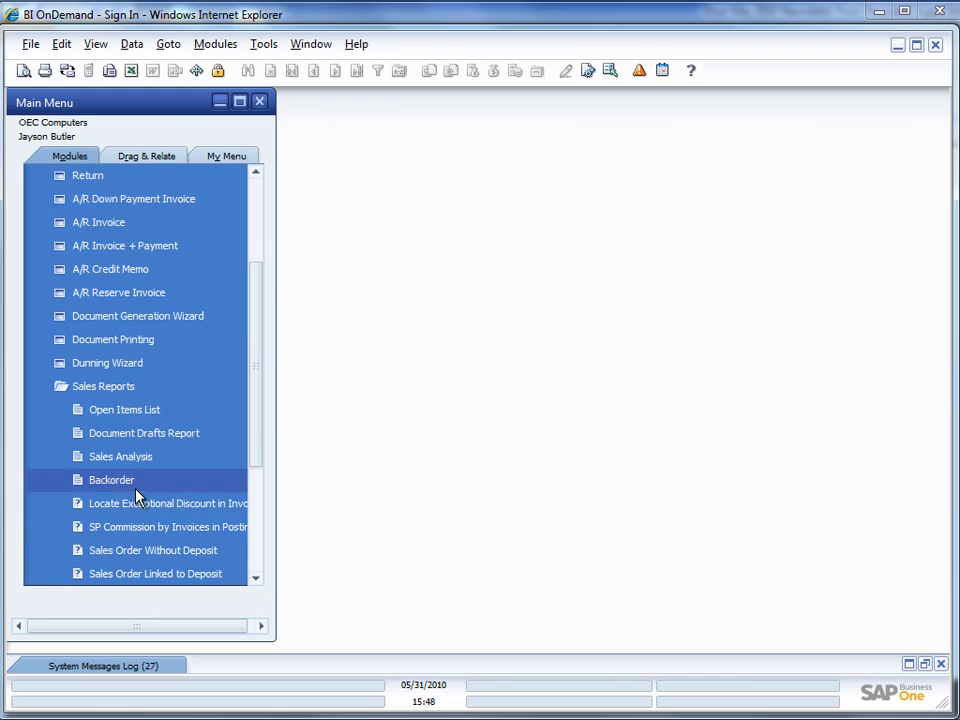
{"action": "left_click", "coordinate": [121, 459]}
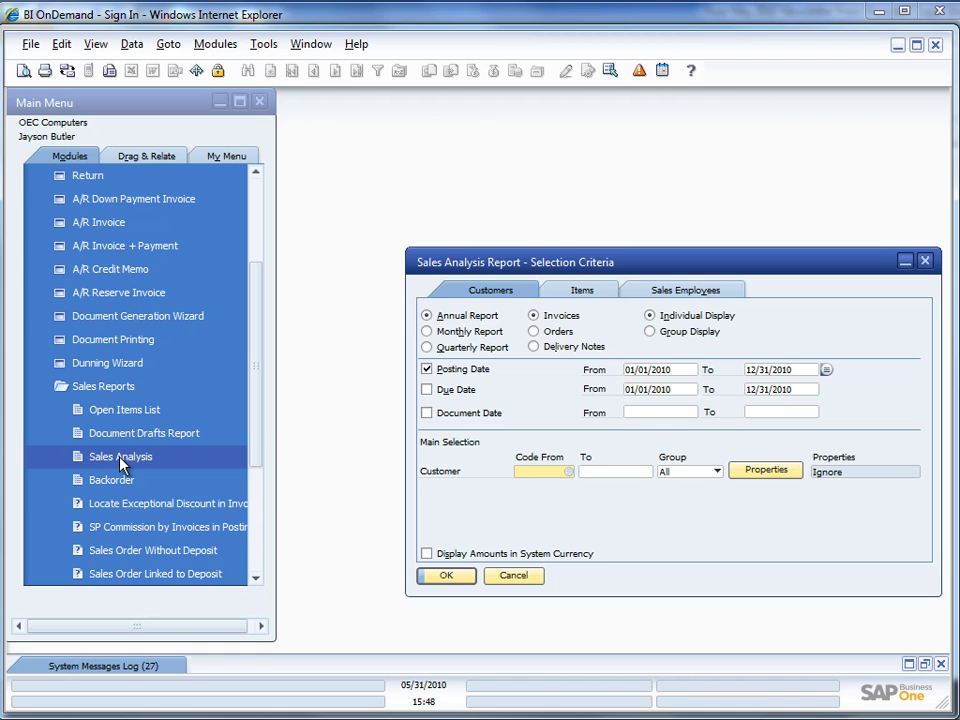
{"action": "left_click", "coordinate": [586, 292]}
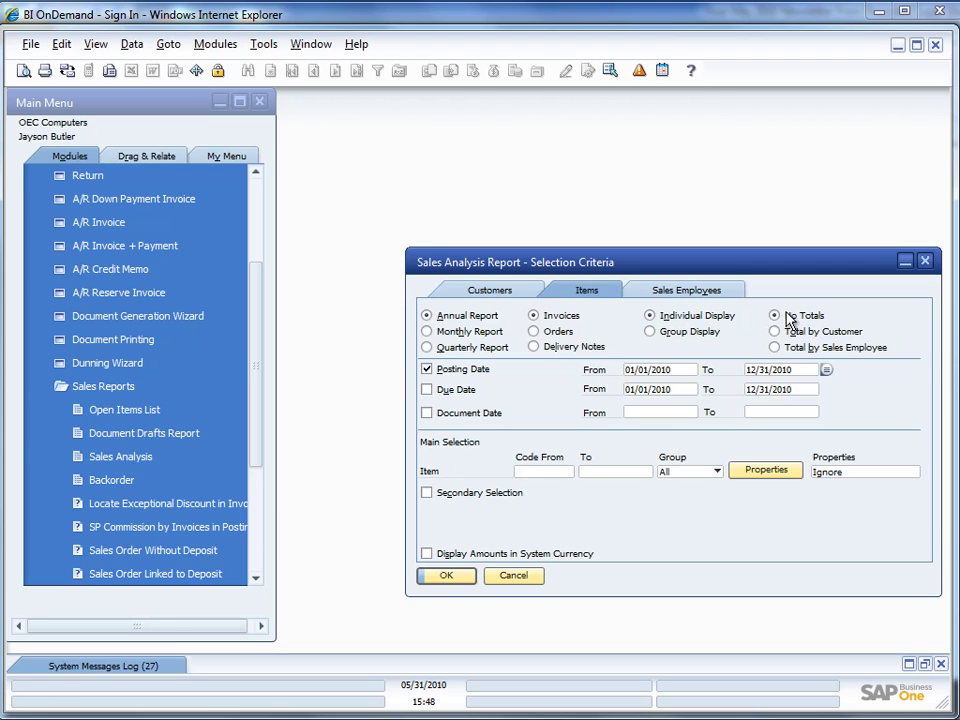
{"action": "left_click", "coordinate": [428, 370]}
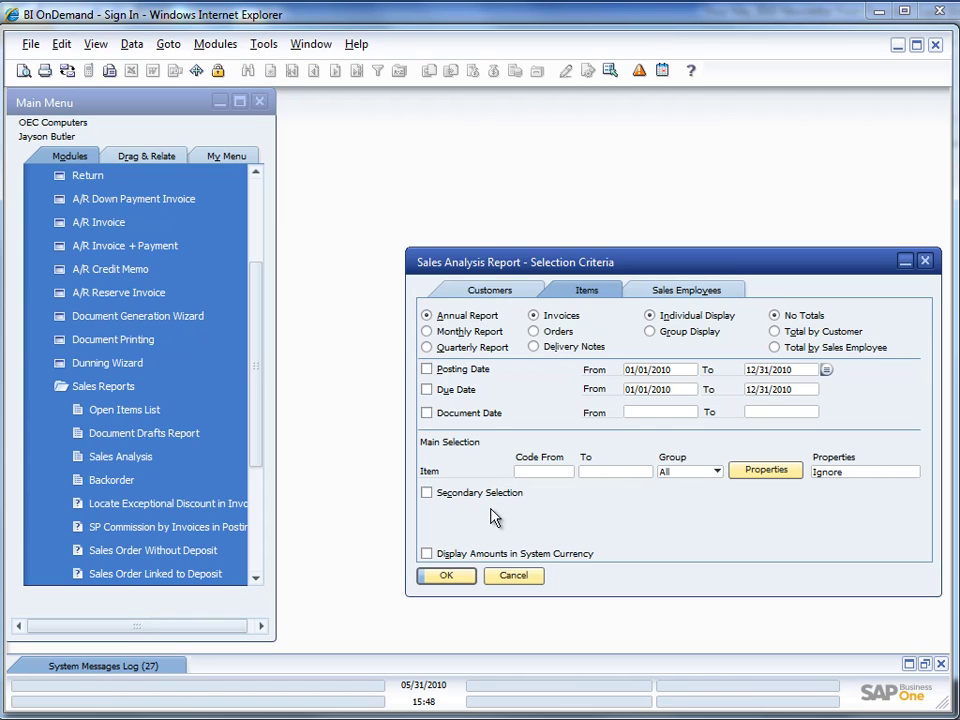
{"action": "left_click", "coordinate": [446, 577]}
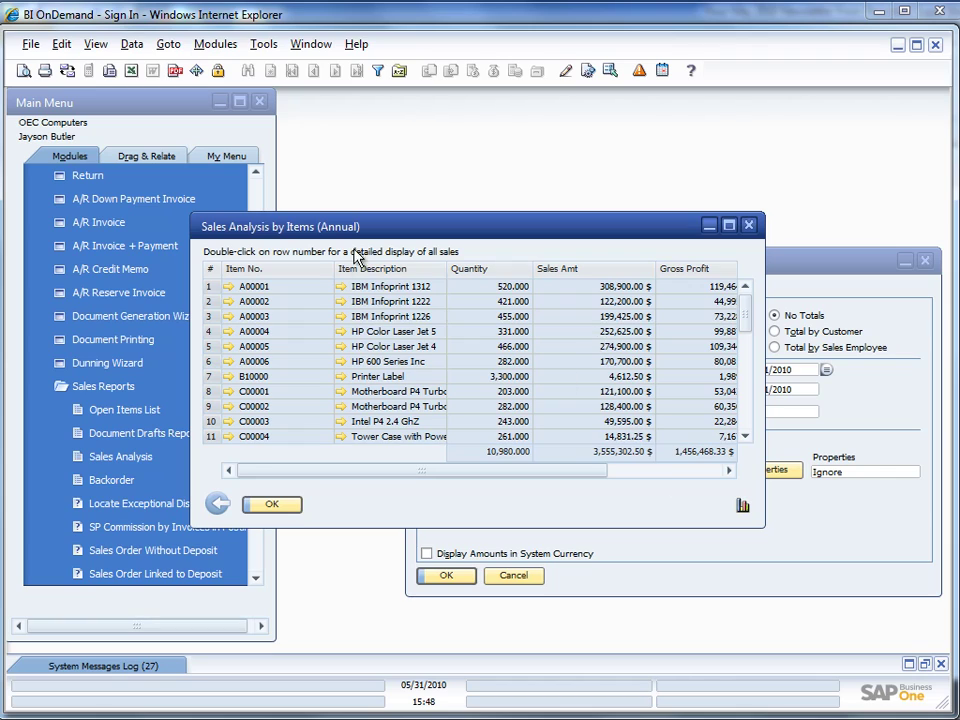
Export the report to the C: drive as a Microsoft Excel 97-2003 Workbook (*.xls) without currency symbols
{"action": "left_click", "coordinate": [131, 71]}
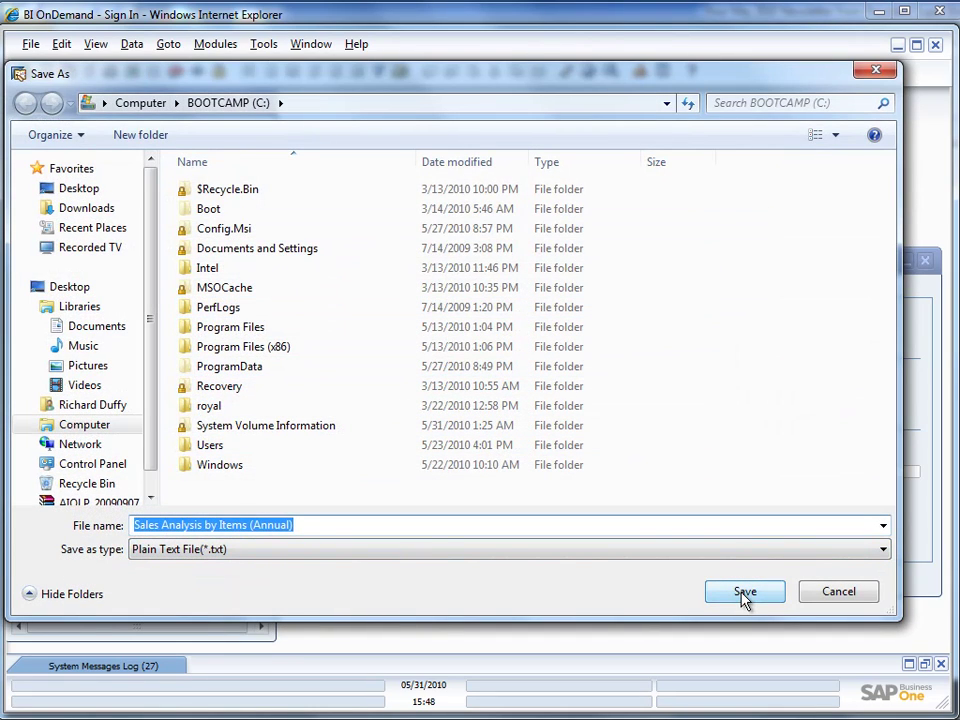
{"action": "left_click", "coordinate": [870, 555]}
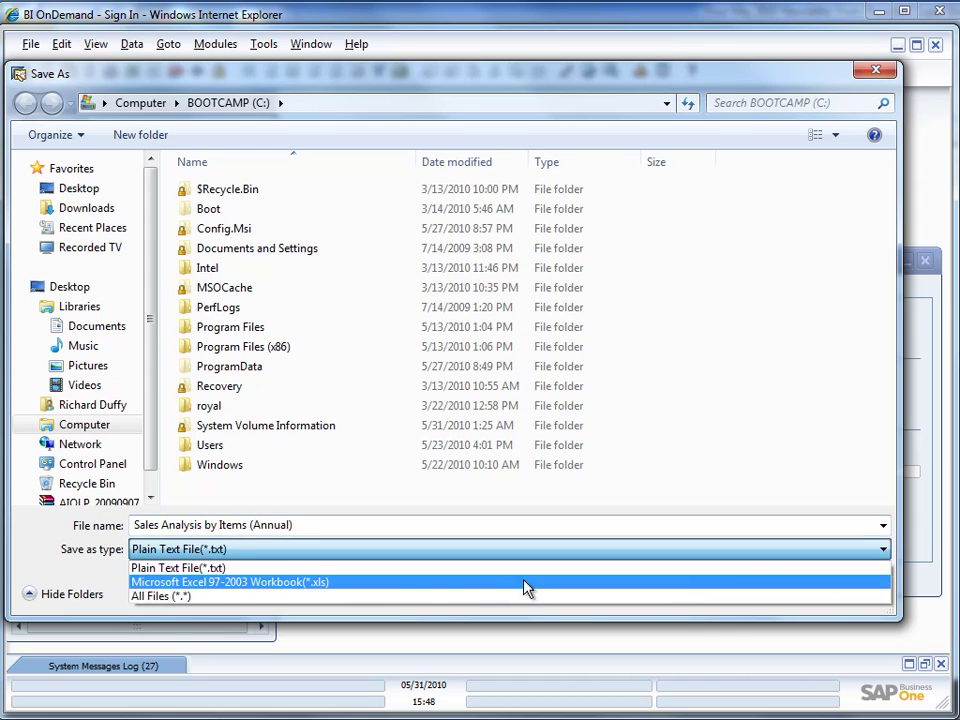
{"action": "left_click", "coordinate": [410, 583]}
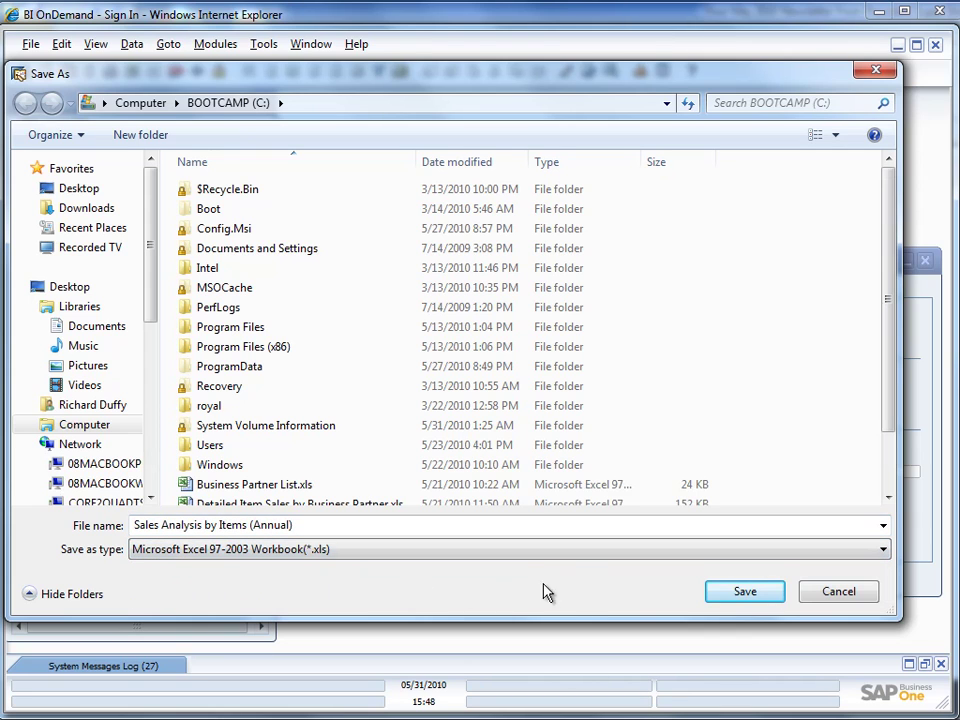
{"action": "left_click", "coordinate": [756, 594]}
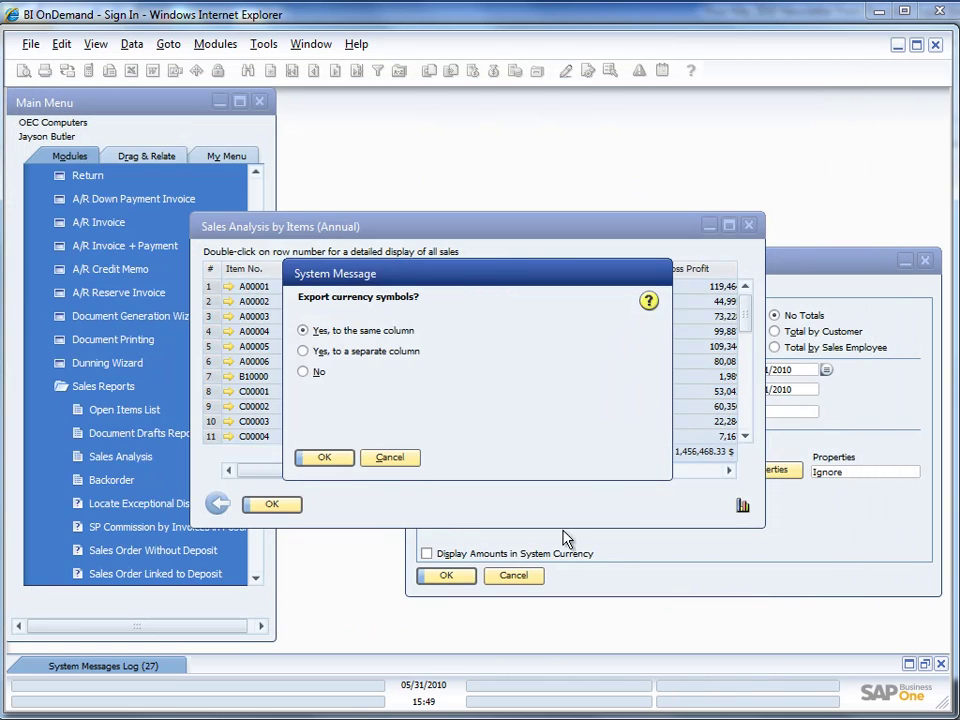
{"action": "left_click", "coordinate": [306, 371]}
{"action": "left_click", "coordinate": [328, 460]}
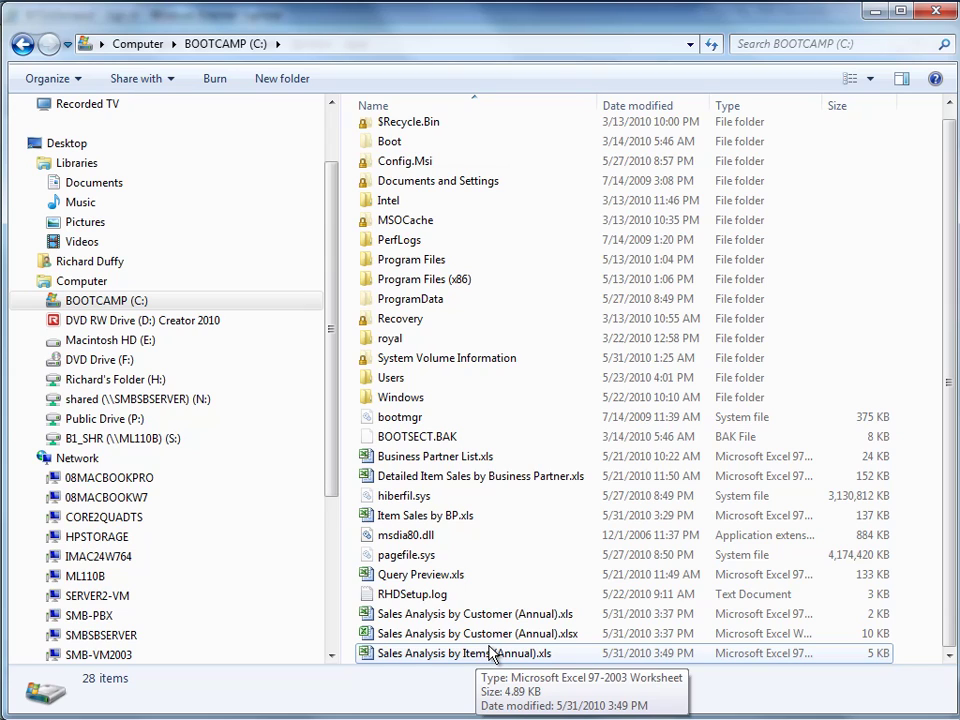
Open the exported Sales Analysis by Items (Annual).xls from the C: drive in Excel, accepting the file format mismatch
{"action": "double_click", "coordinate": [501, 660]}
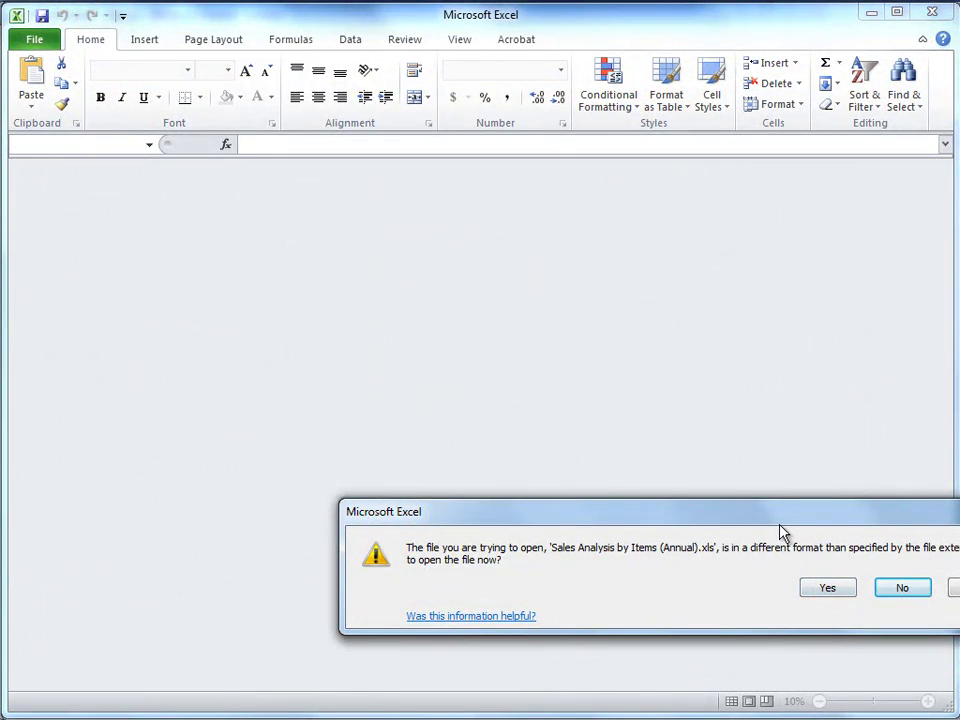
{"action": "left_click_drag", "start_coordinate": [783, 533], "coordinate": [465, 356]}
{"action": "left_click", "coordinate": [514, 412]}
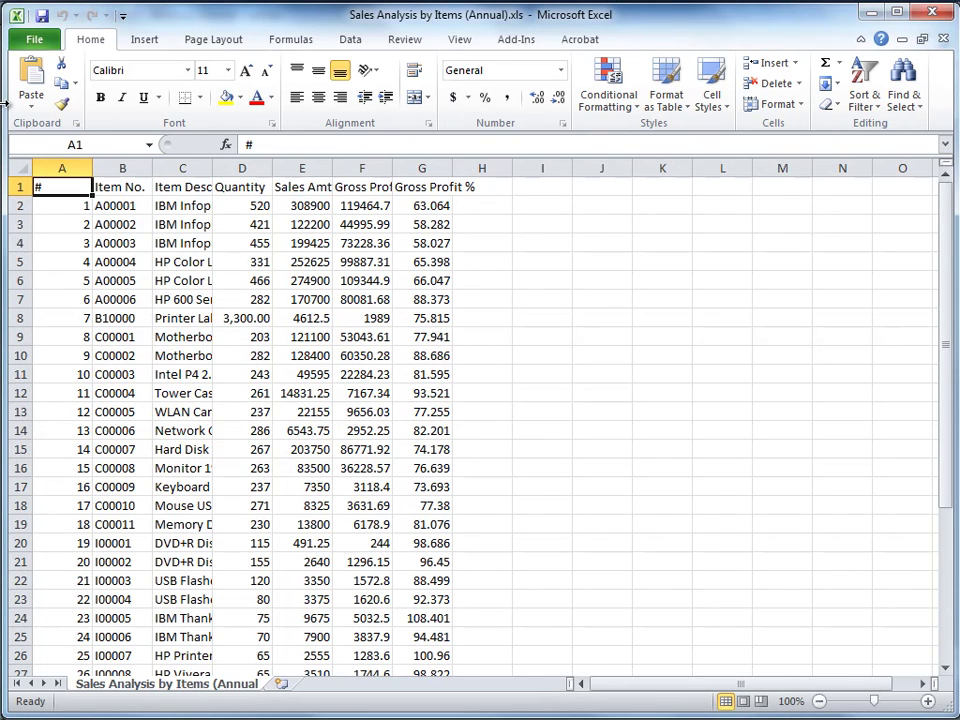
Begin saving a copy of the workbook on the C: drive with the file type Excel Workbook (*.xlsx)
{"action": "left_click", "coordinate": [33, 40]}
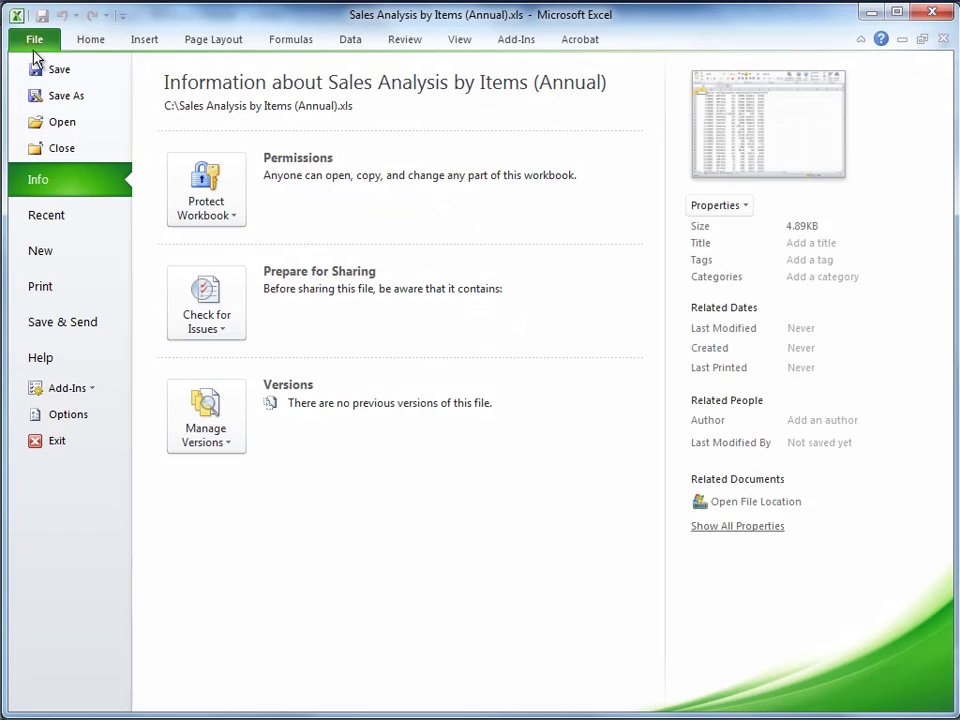
{"action": "key", "text": "Escape"}
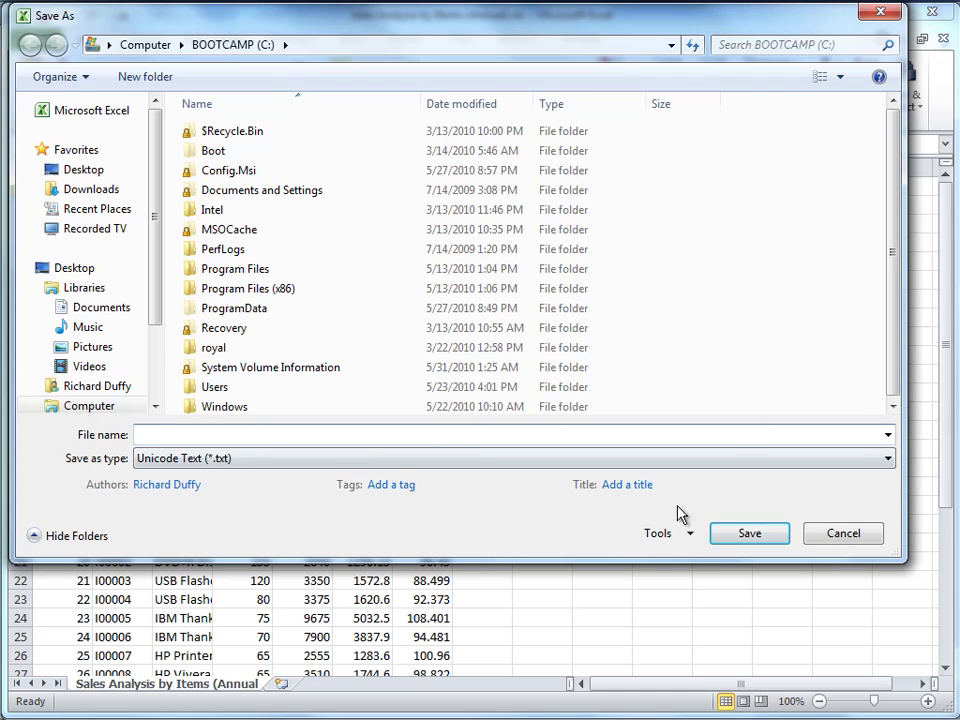
{"action": "left_click", "coordinate": [886, 458]}
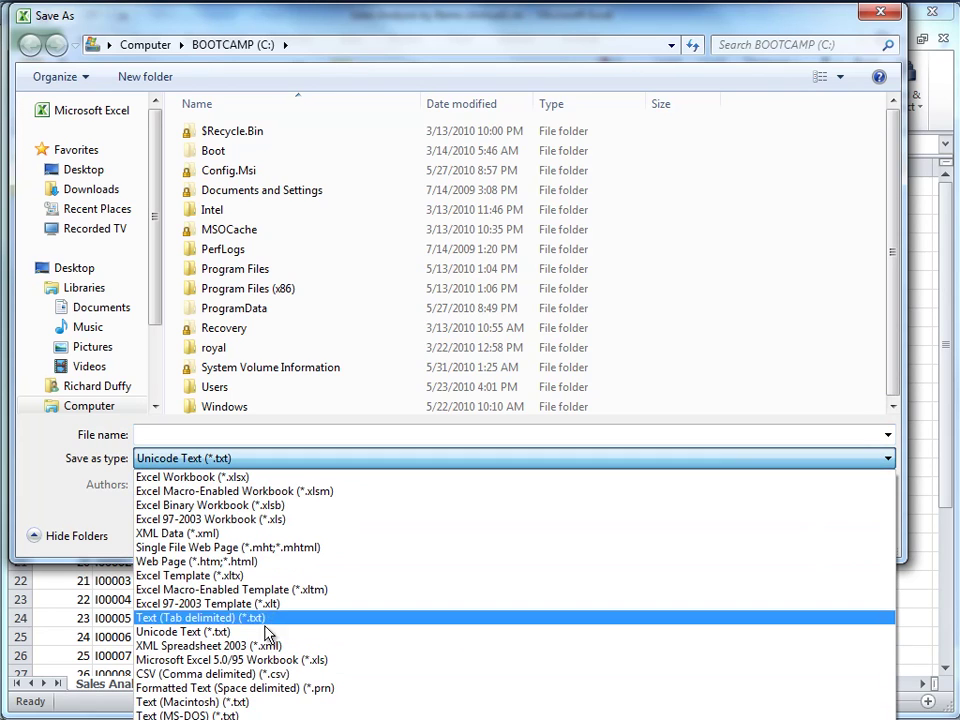
{"action": "left_click", "coordinate": [285, 479]}
Name the copy "Sales Analysis by Item", save it and close Excel
{"action": "left_click", "coordinate": [306, 436]}
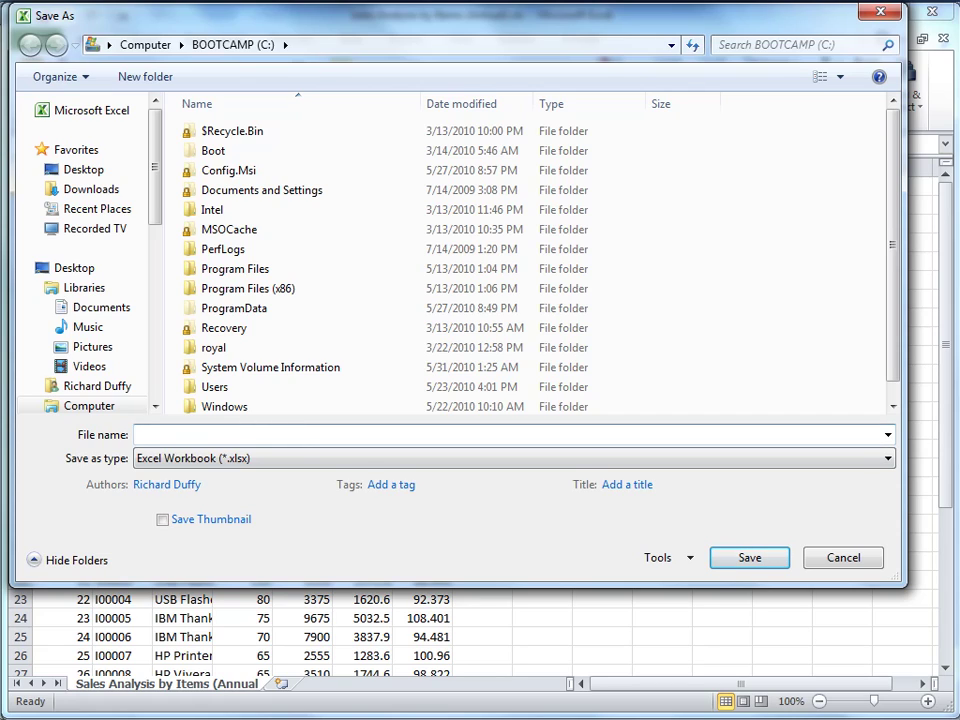
{"action": "type", "text": "S"}
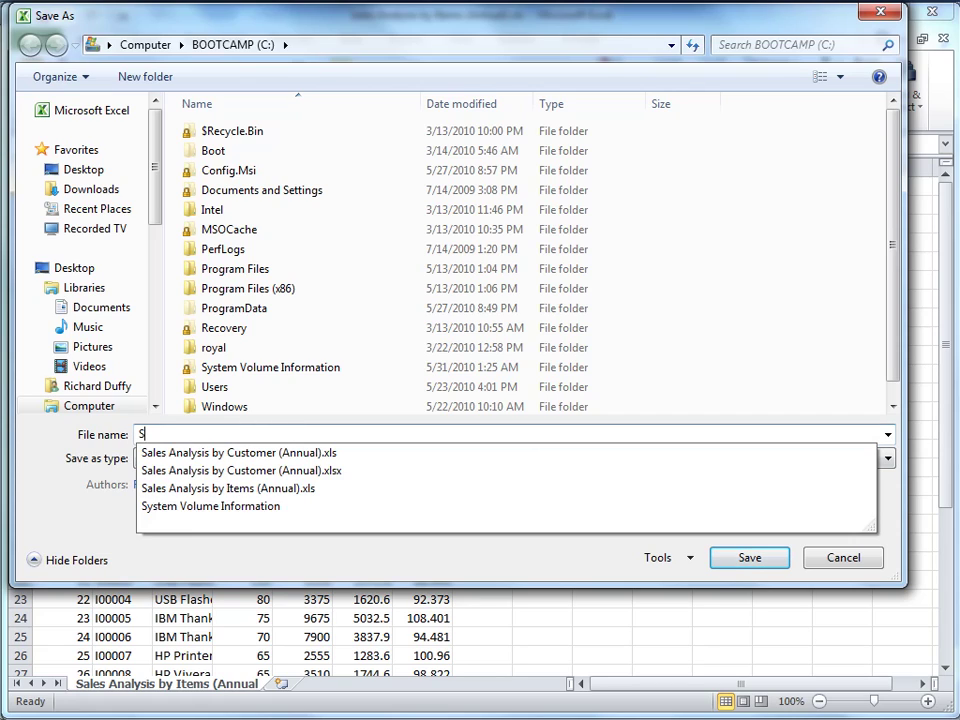
{"action": "type", "text": "ales ANal"}
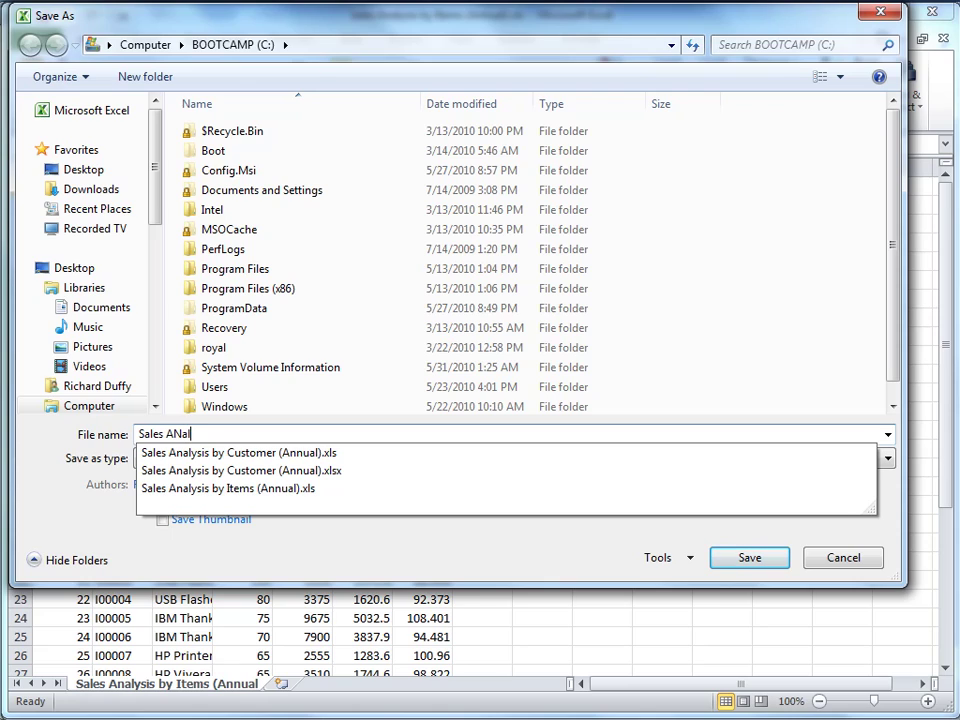
{"action": "type", "text": "ysis by Item"}
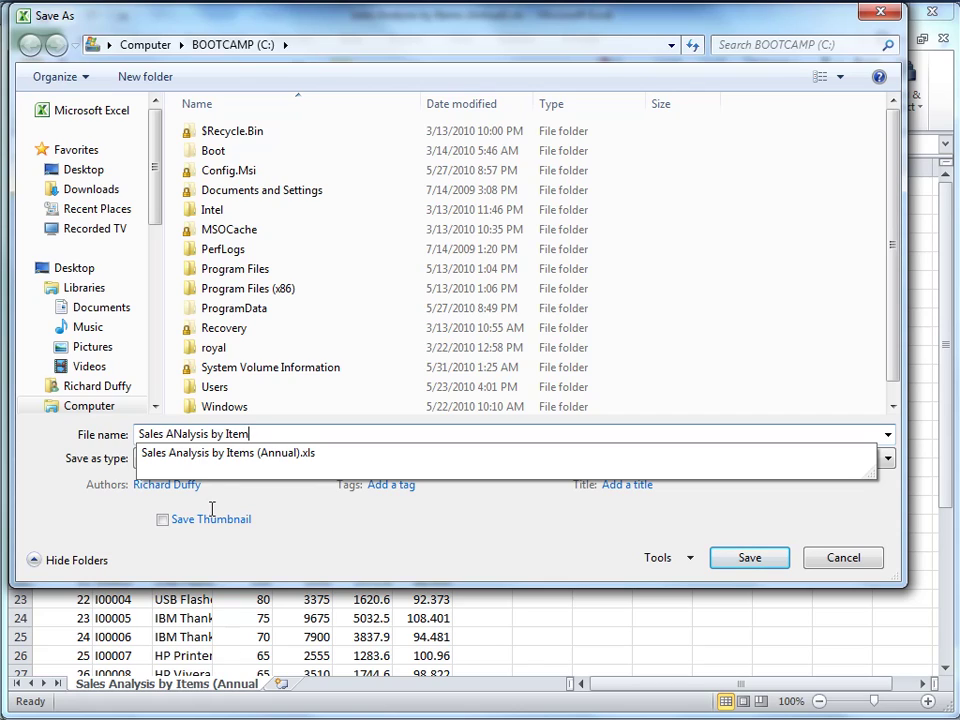
{"action": "left_click", "coordinate": [182, 436]}
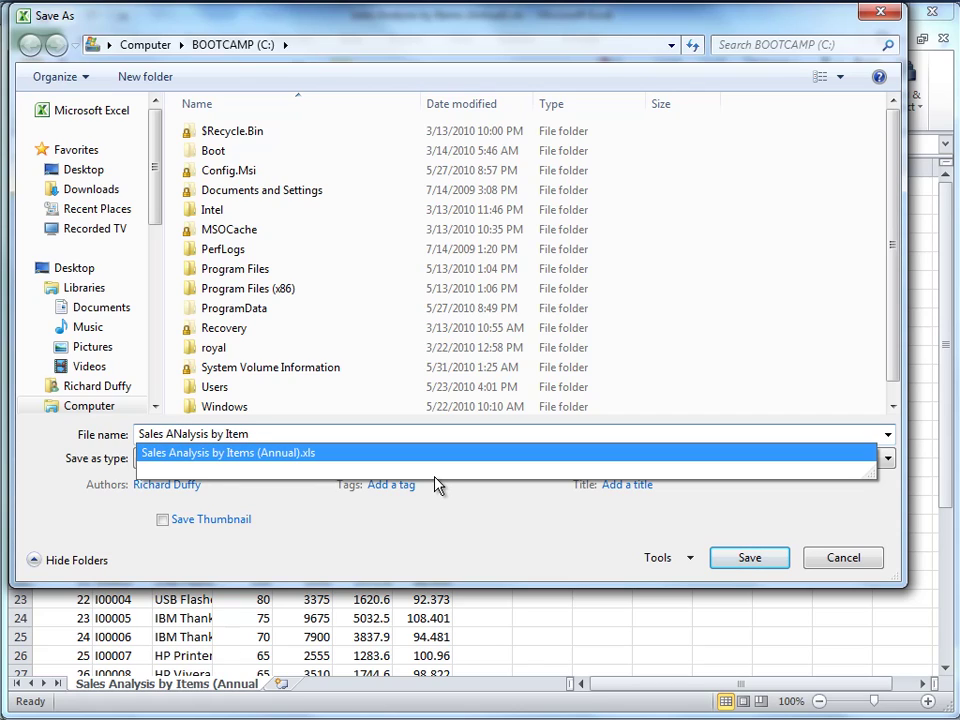
{"action": "key", "text": "BackSpace"}
{"action": "type", "text": "n"}
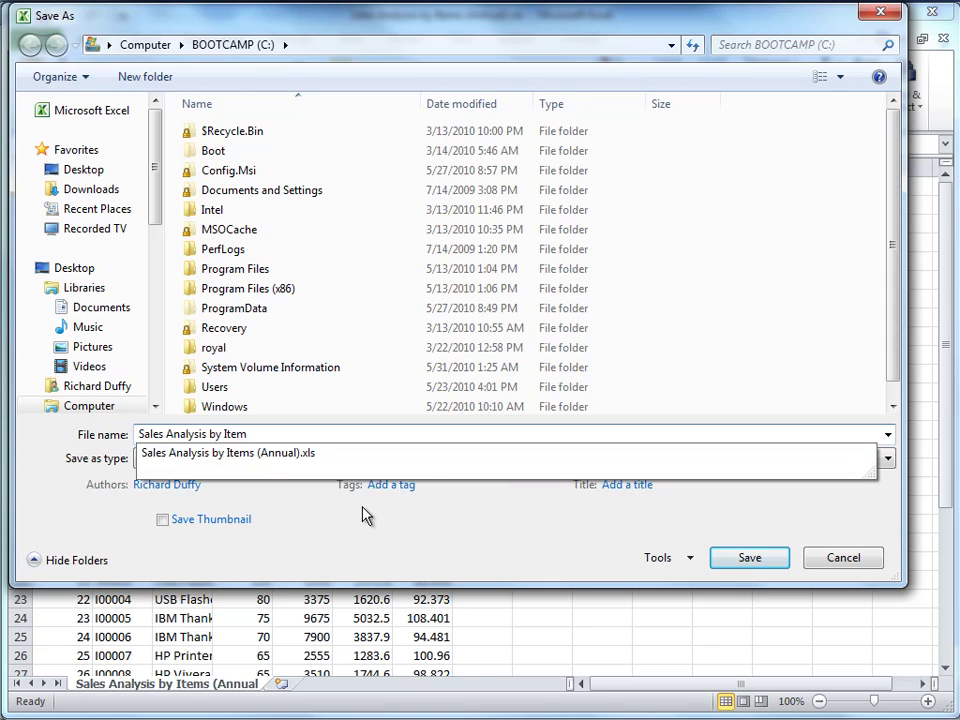
{"action": "left_click", "coordinate": [699, 529]}
{"action": "left_click", "coordinate": [766, 566]}
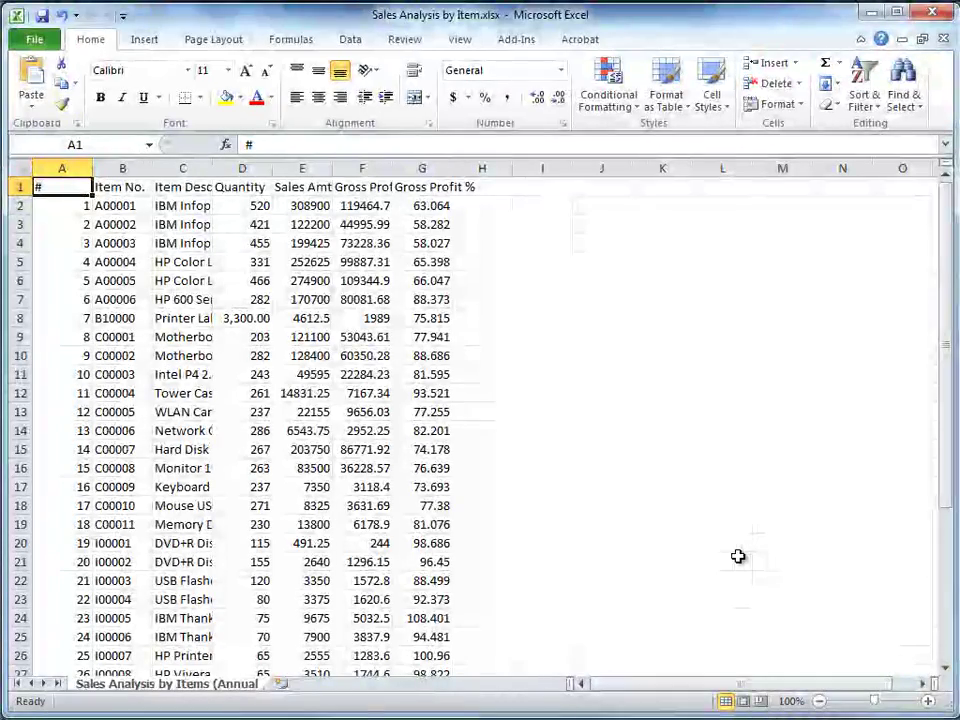
{"action": "left_click", "coordinate": [936, 12]}
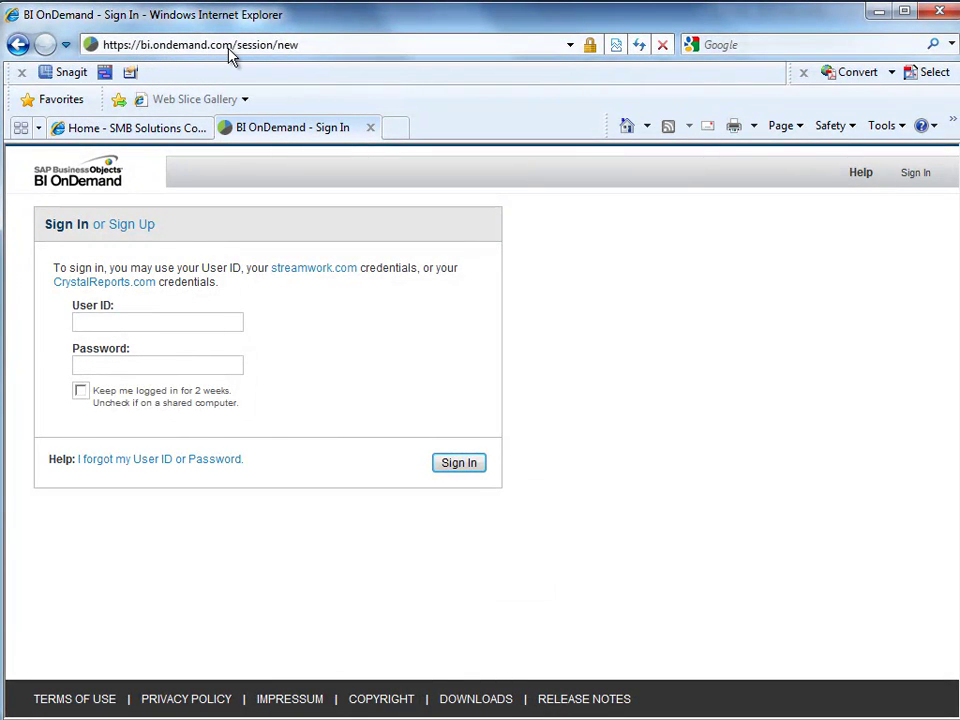
Sign in to BI OnDemand with the saved user ID and account password
{"action": "left_click", "coordinate": [172, 320]}
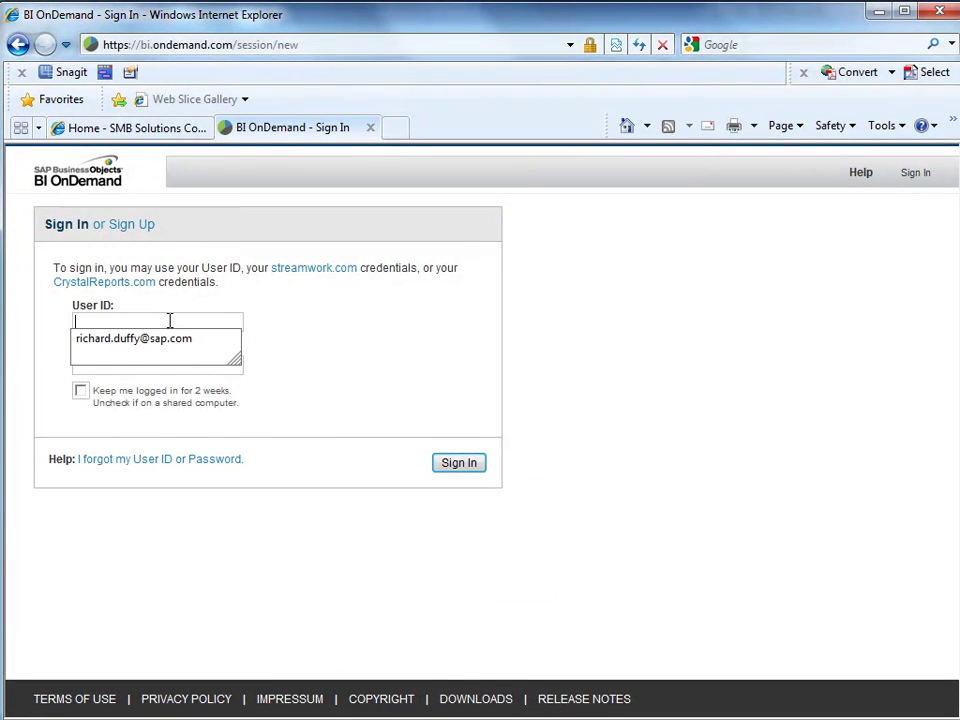
{"action": "left_click", "coordinate": [170, 342]}
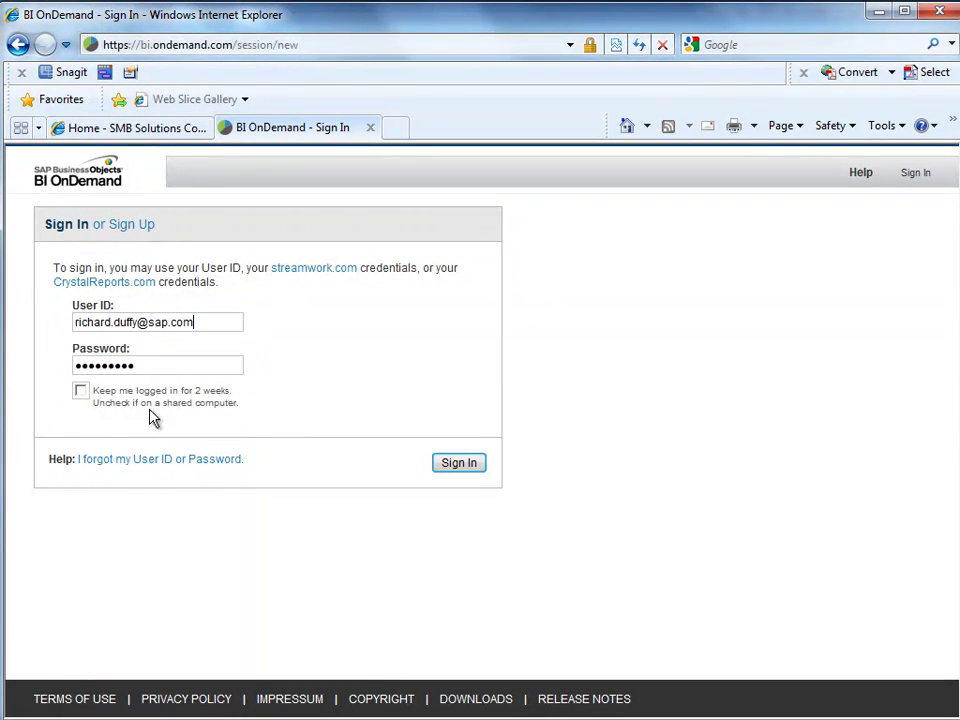
{"action": "left_click", "coordinate": [469, 467]}
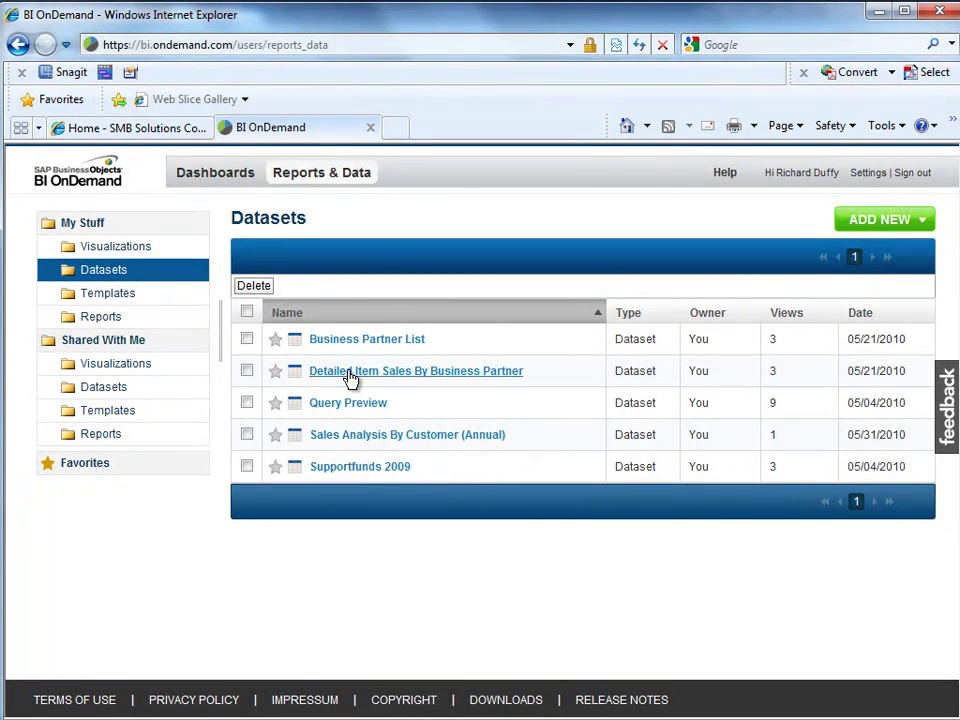
Add a new dataset by uploading the file C:\Sales Analysis by Item.xlsx
{"action": "left_click", "coordinate": [884, 229]}
{"action": "left_click", "coordinate": [862, 258]}
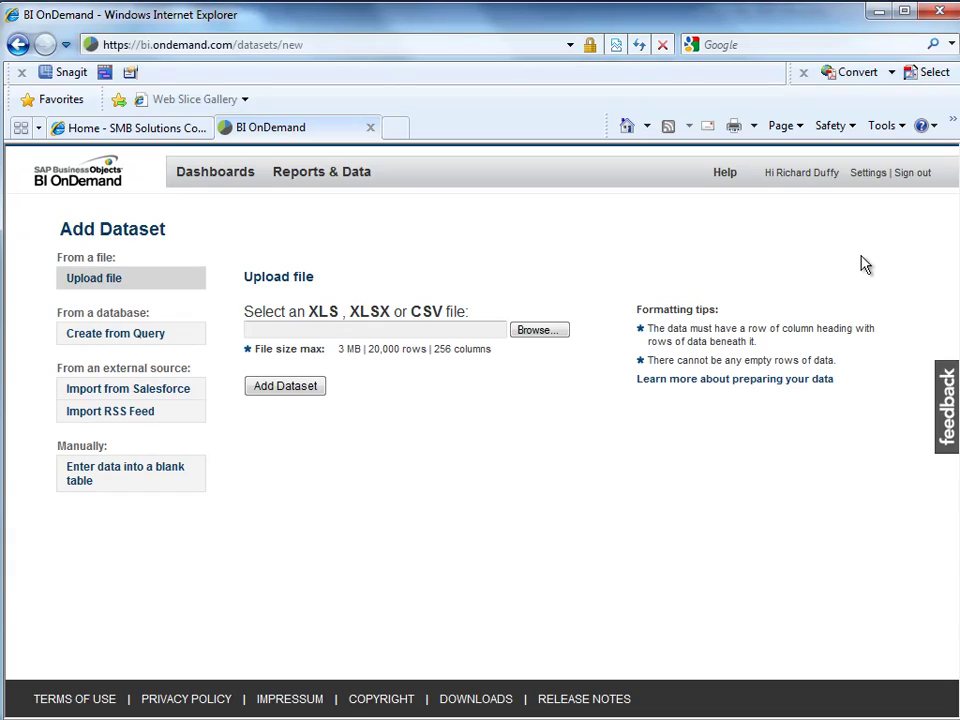
{"action": "left_click", "coordinate": [552, 332]}
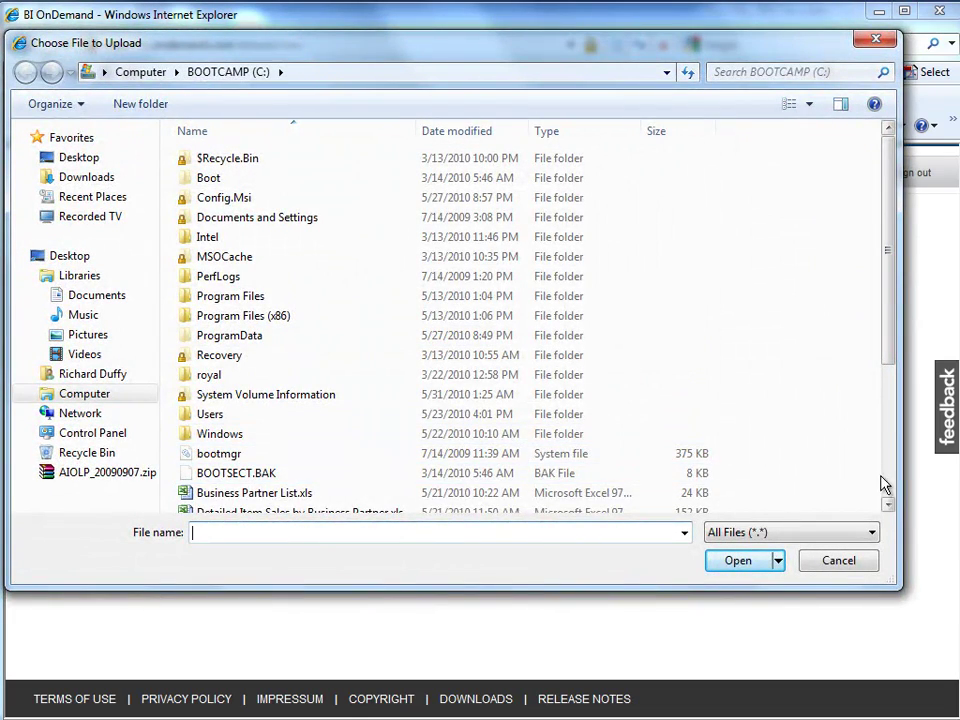
{"action": "scroll", "coordinate": [885, 485], "scroll_direction": "down", "scroll_amount": 4}
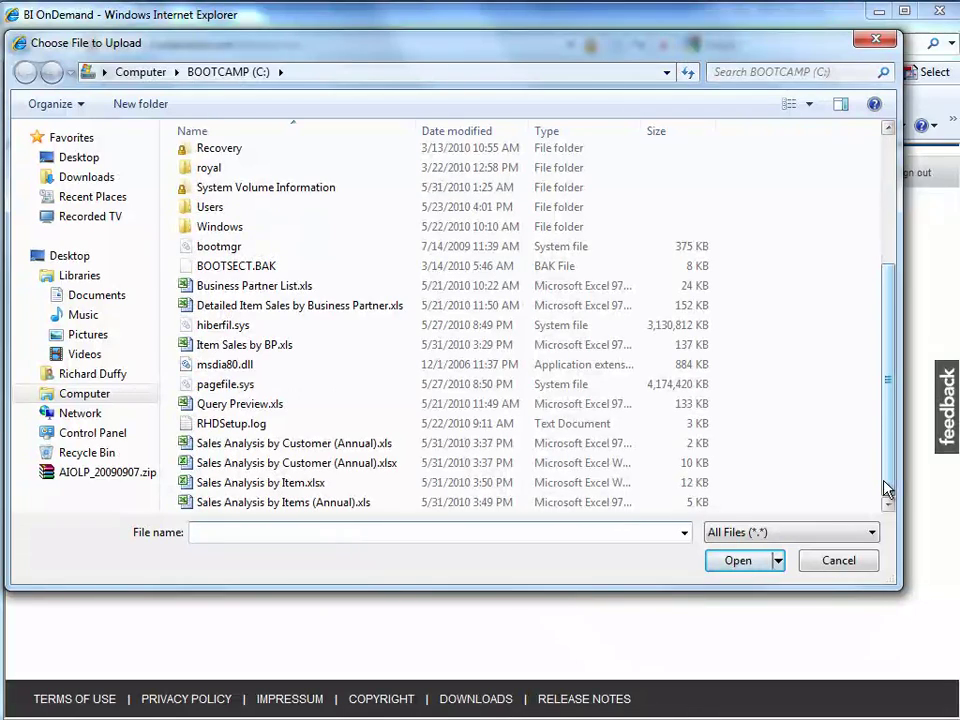
{"action": "left_click", "coordinate": [268, 484]}
{"action": "left_click", "coordinate": [739, 562]}
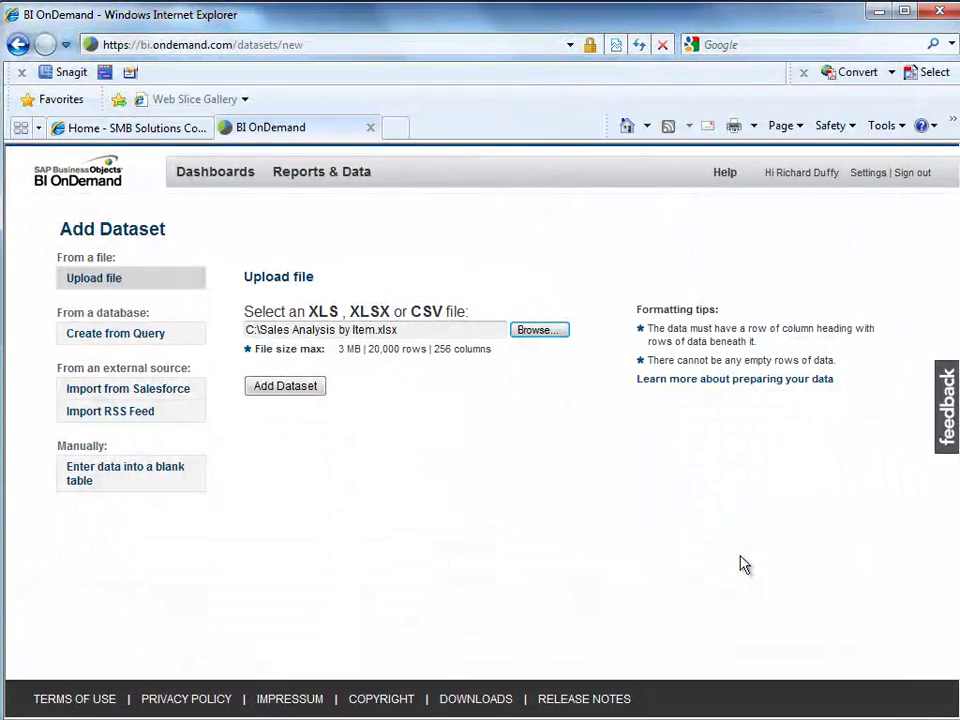
{"action": "left_click", "coordinate": [285, 386]}
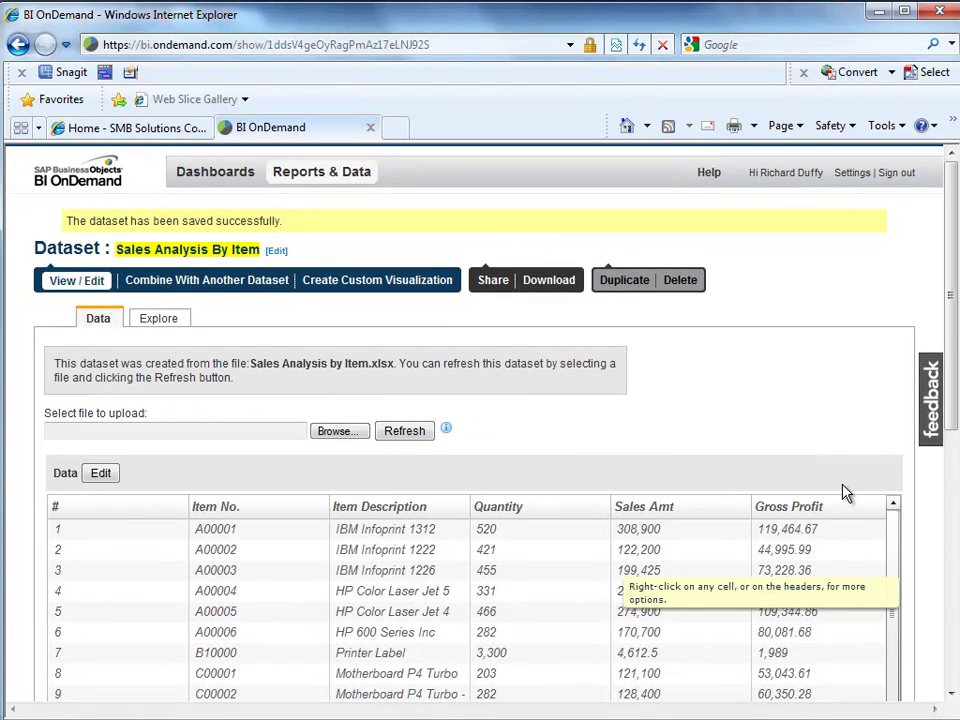
Look through the uploaded rows of the Sales Analysis By Item dataset and open it for exploration
{"action": "scroll", "coordinate": [940, 448], "scroll_direction": "down", "scroll_amount": 3}
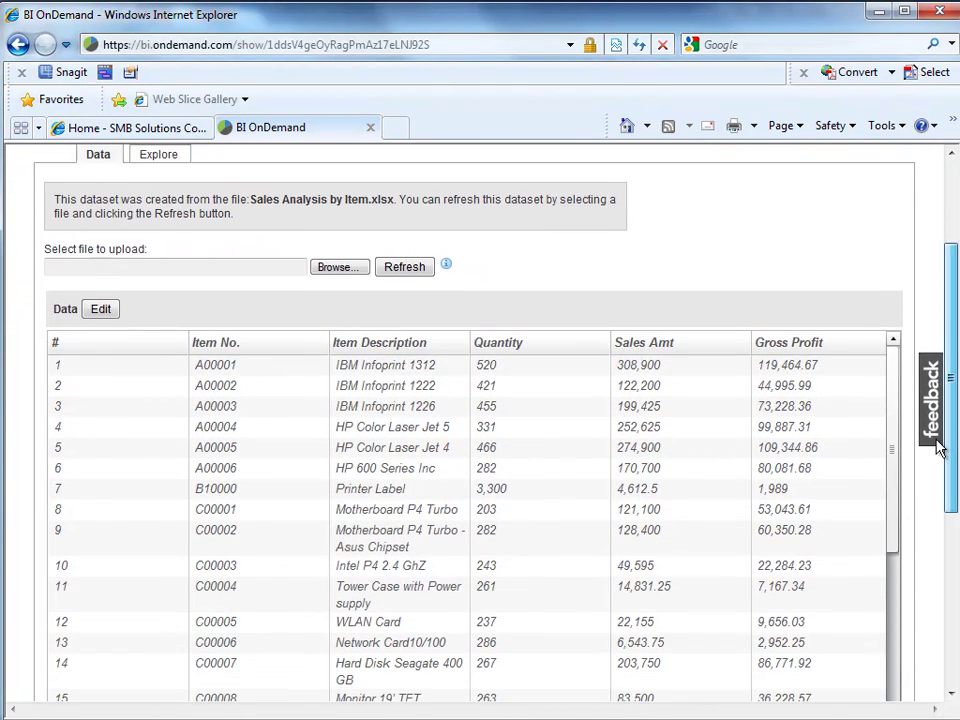
{"action": "left_click_drag", "start_coordinate": [940, 448], "coordinate": [926, 611]}
{"action": "scroll", "coordinate": [926, 611], "scroll_direction": "up", "scroll_amount": 10}
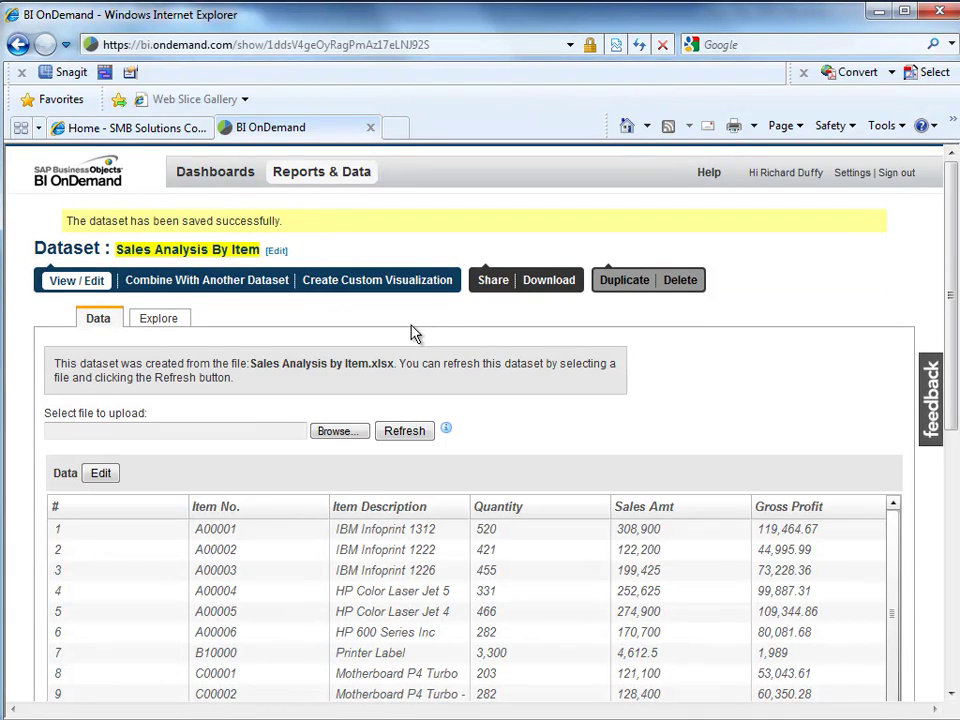
{"action": "left_click", "coordinate": [158, 319]}
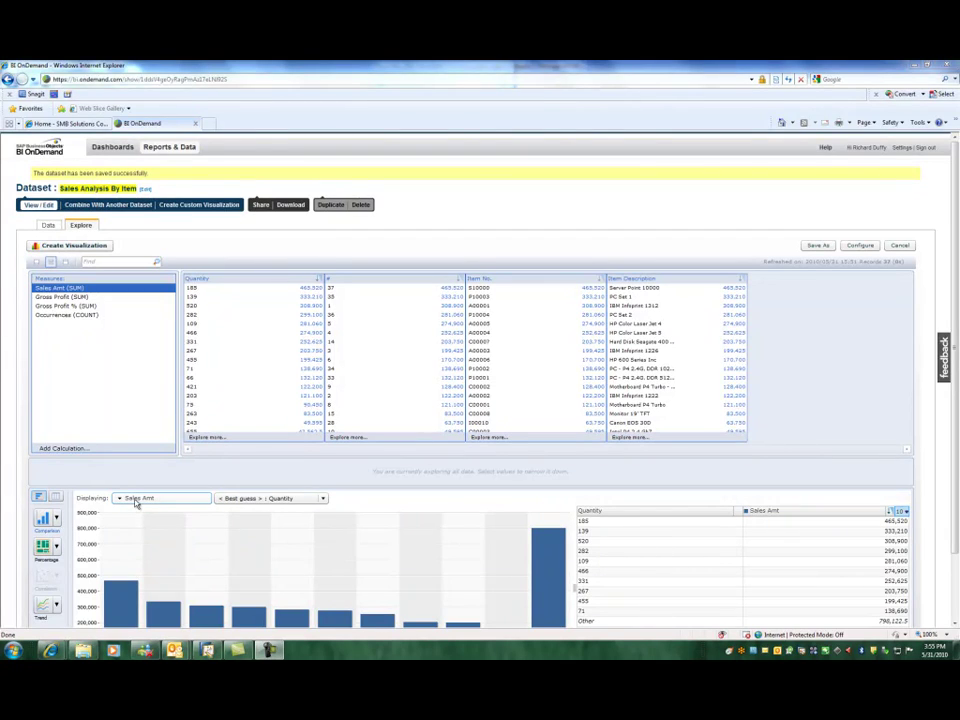
Chart Sales Amt by Item Description and sort the amounts from greatest to smallest
{"action": "left_click", "coordinate": [323, 498]}
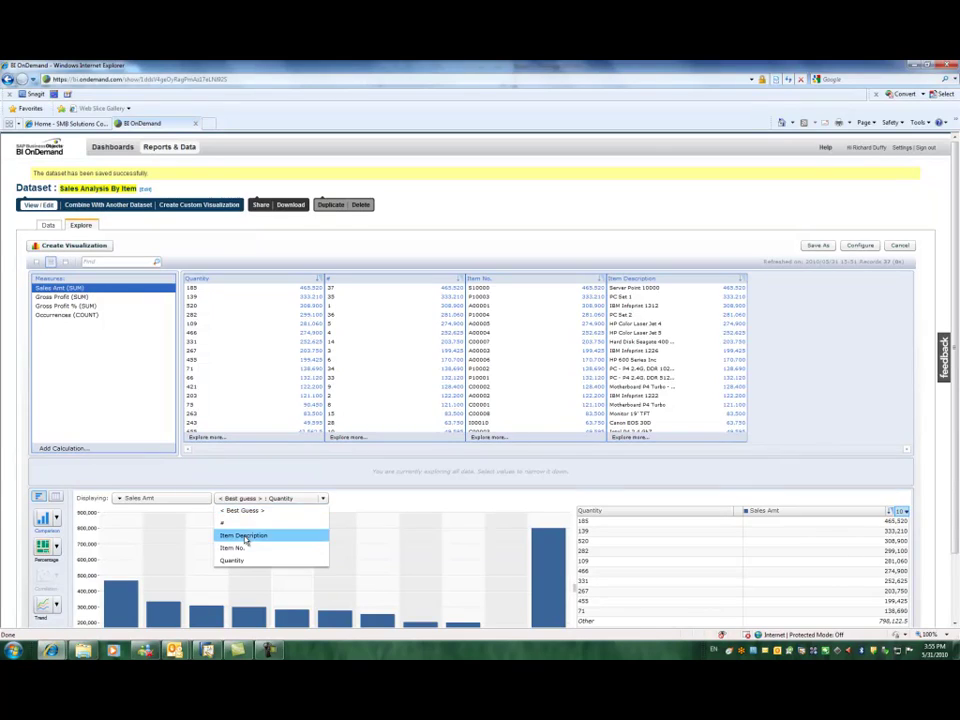
{"action": "left_click", "coordinate": [244, 537]}
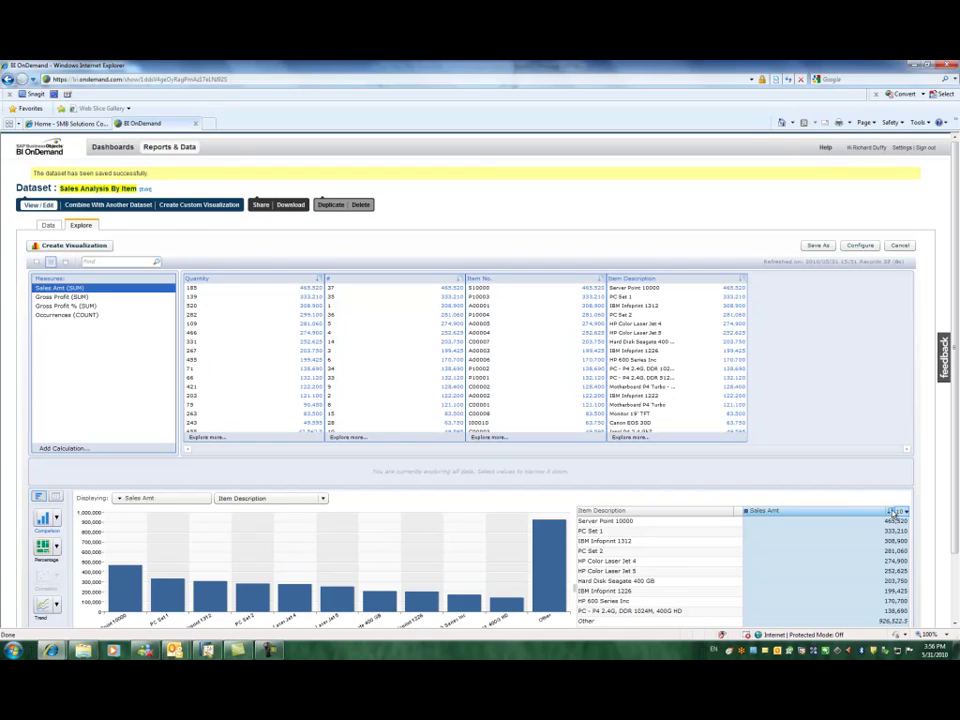
{"action": "left_click", "coordinate": [893, 511]}
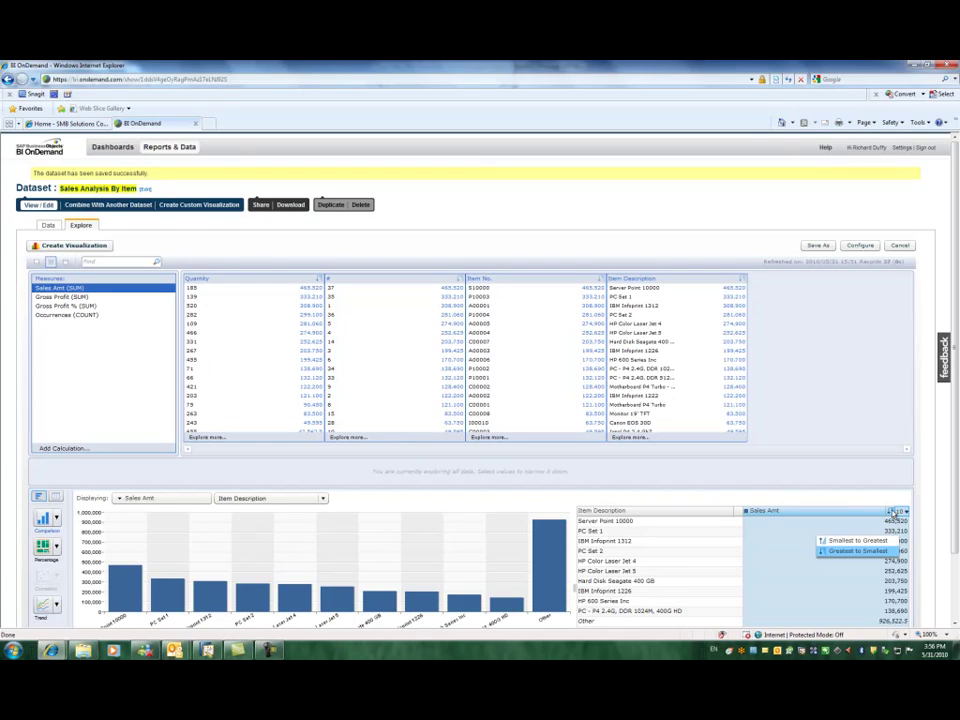
{"action": "left_click", "coordinate": [857, 551]}
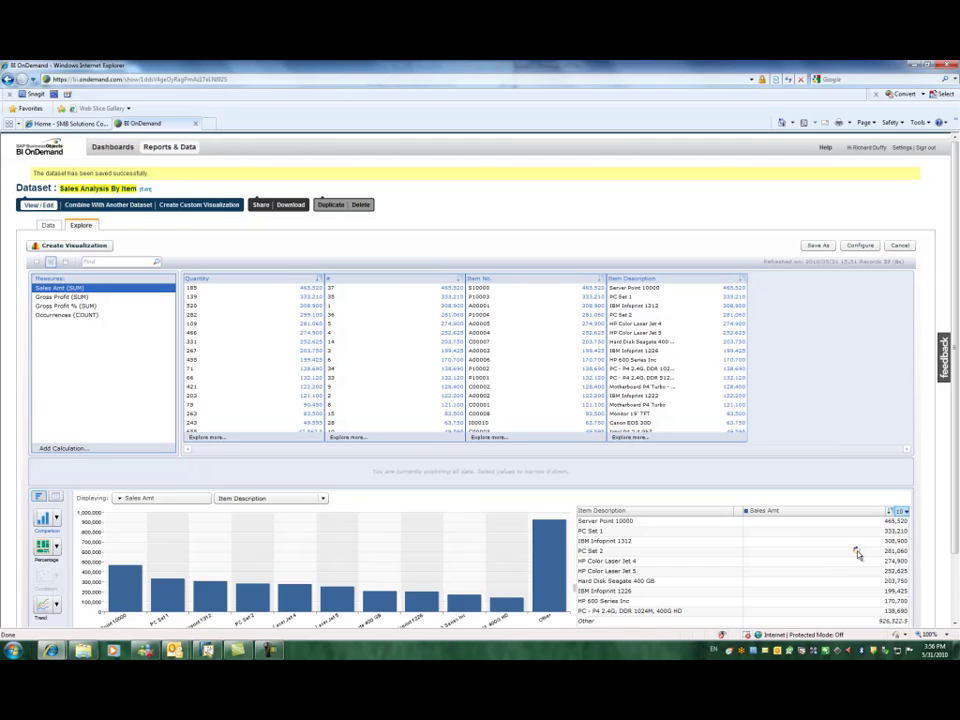
Limit the Sales Amt ranking to 5 items
{"action": "left_click", "coordinate": [903, 511]}
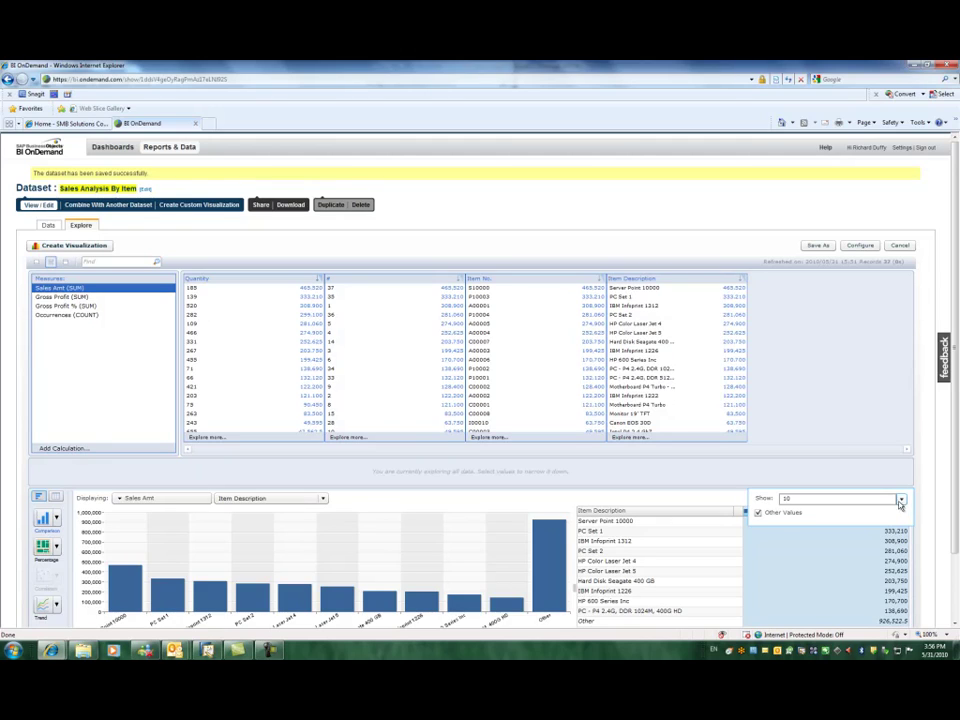
{"action": "left_click", "coordinate": [901, 502]}
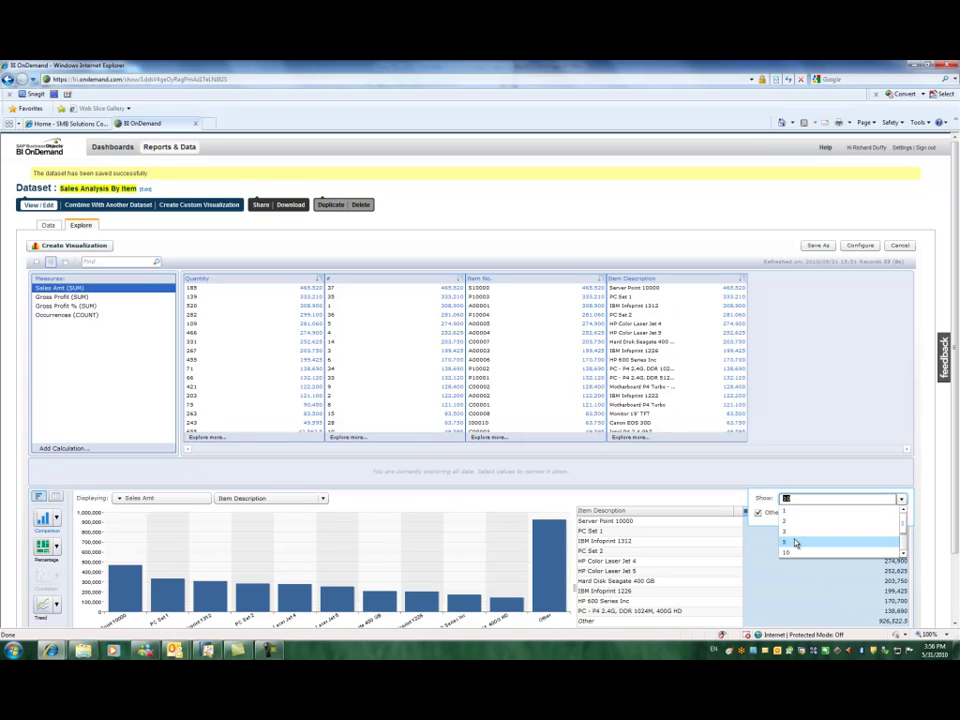
{"action": "left_click", "coordinate": [795, 542]}
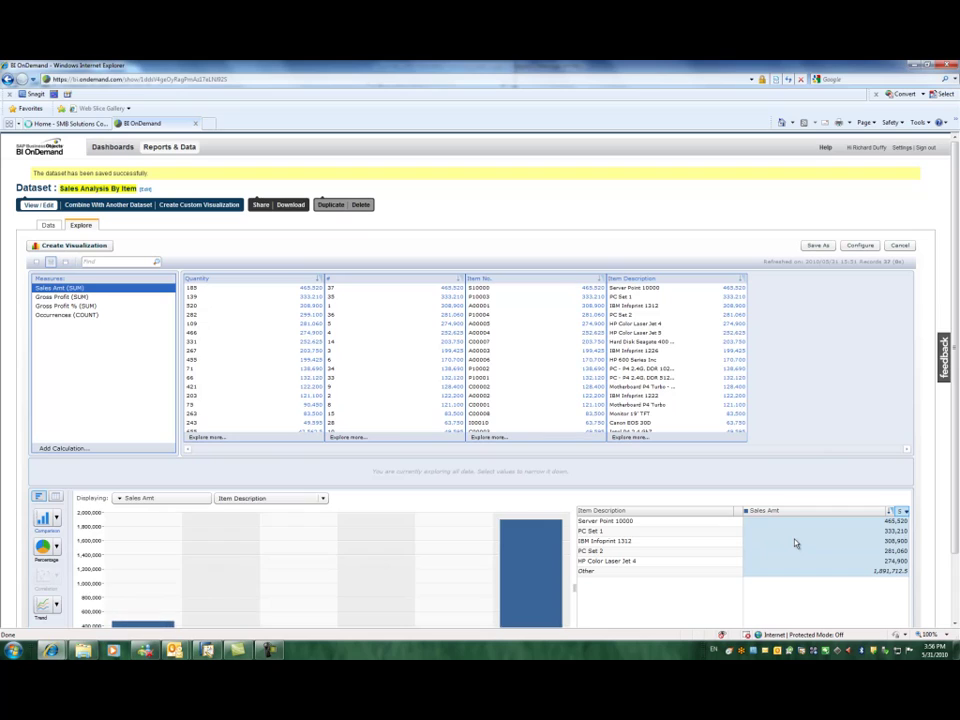
Exclude the other values from the Sales Amt ranking and set it to show 10 items
{"action": "left_click", "coordinate": [902, 513]}
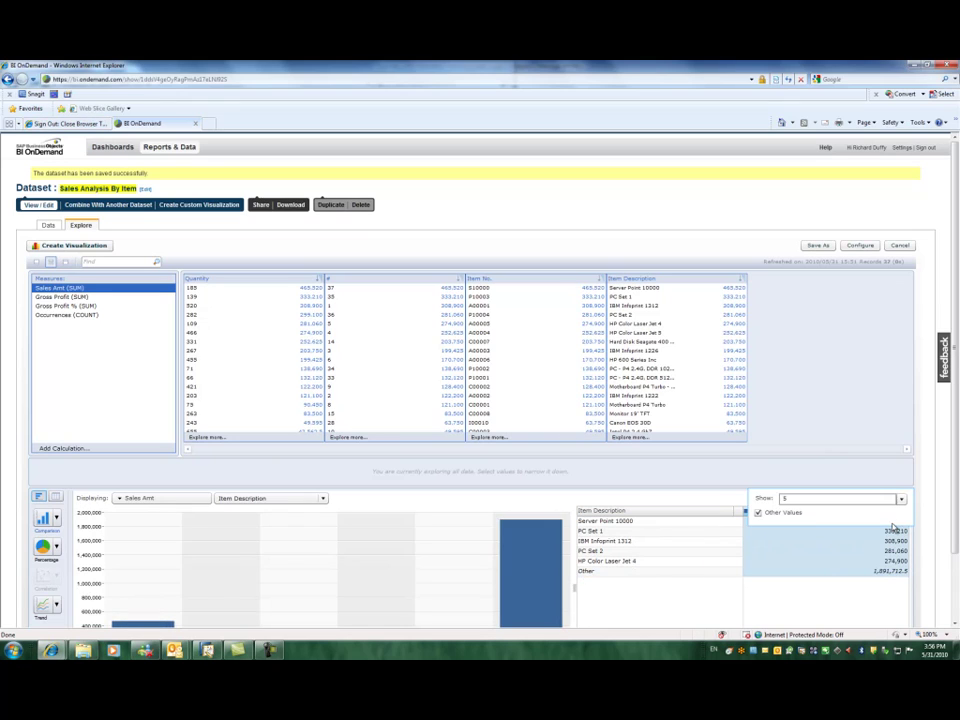
{"action": "left_click", "coordinate": [757, 515]}
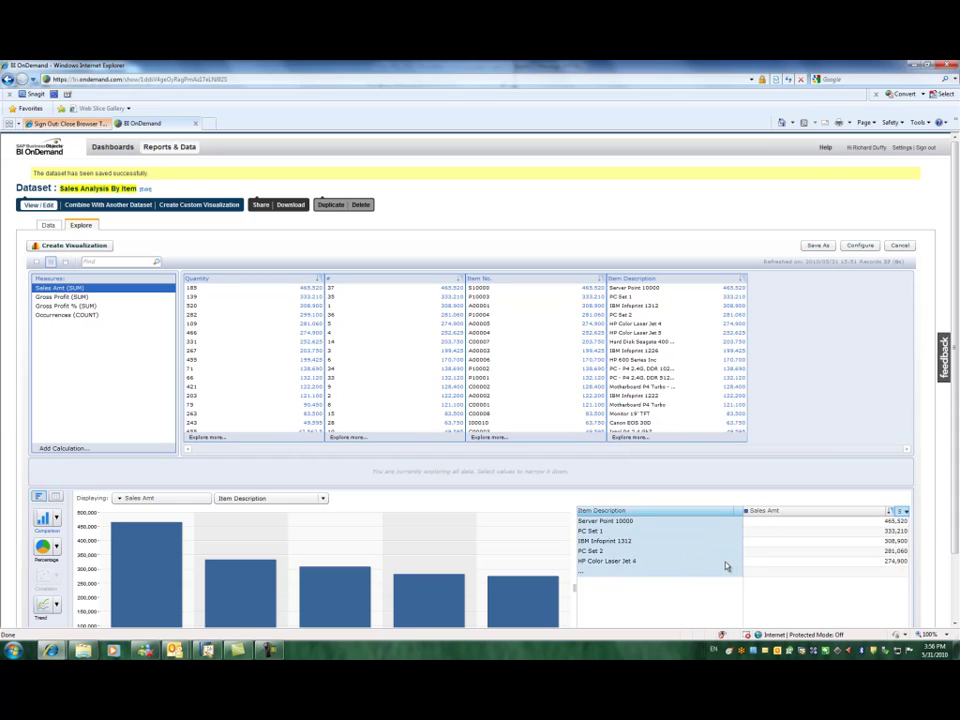
{"action": "left_click", "coordinate": [905, 510]}
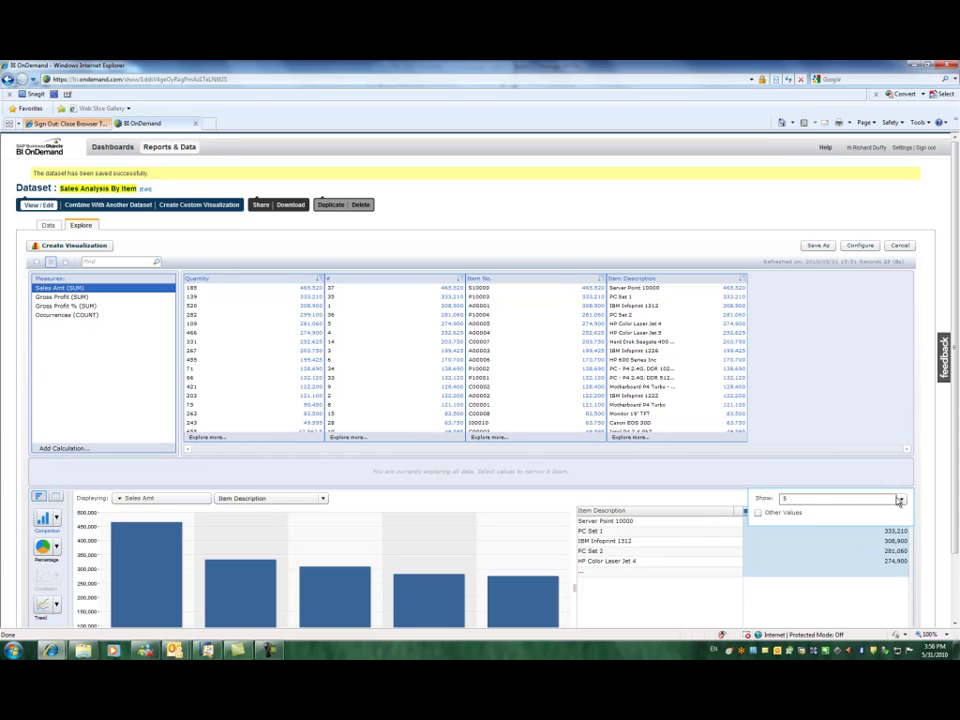
{"action": "left_click", "coordinate": [899, 499]}
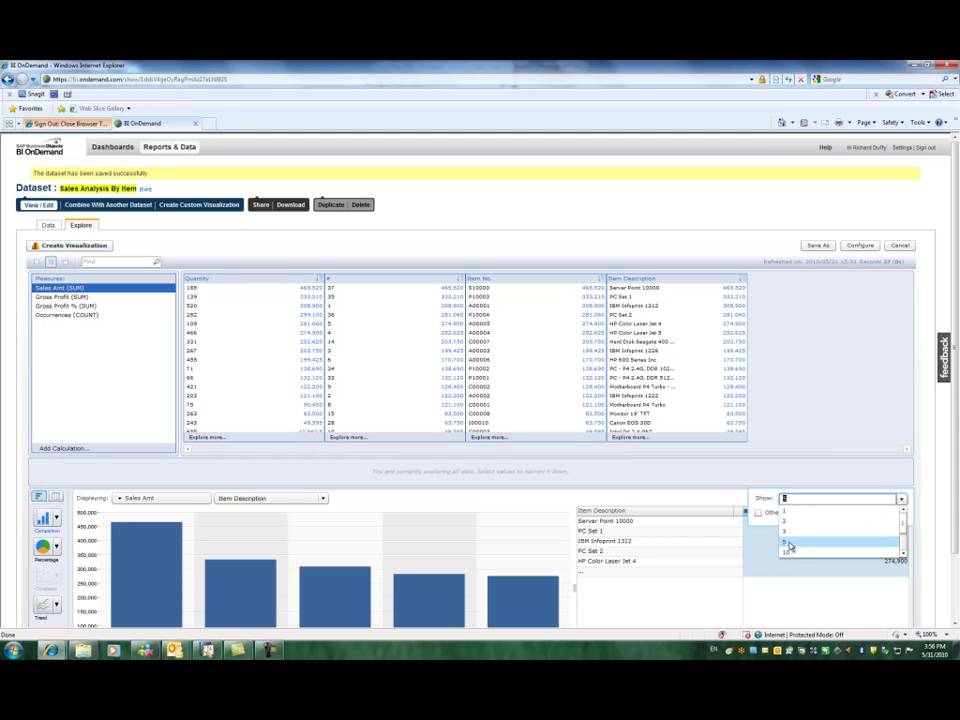
{"action": "left_click", "coordinate": [790, 547]}
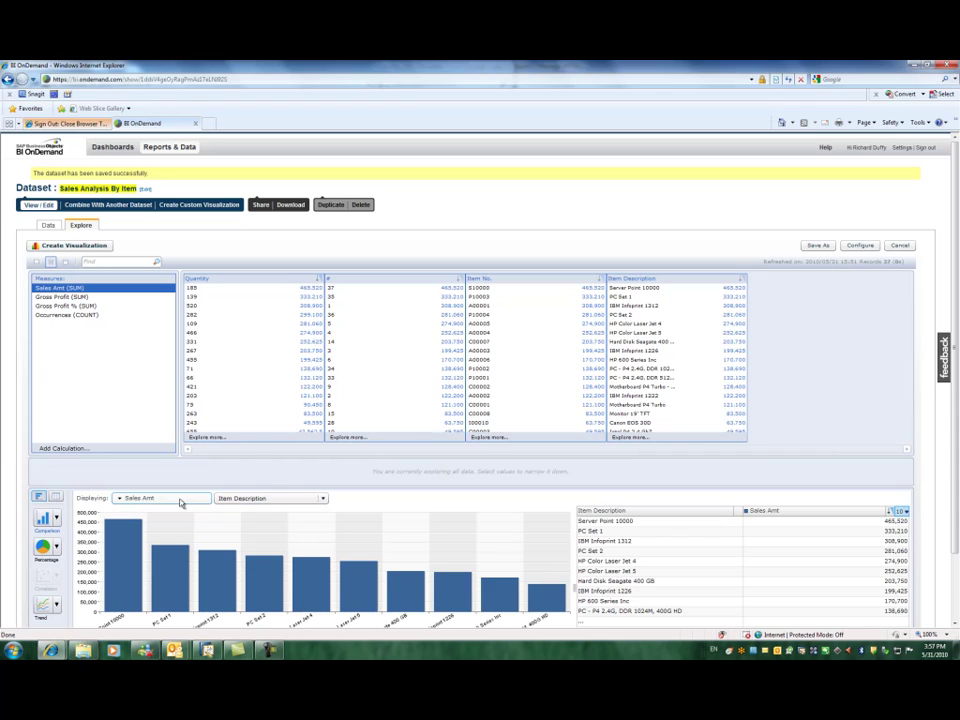
Add Gross Profit as an additional measure alongside Sales Amt in the chart
{"action": "left_click", "coordinate": [117, 501]}
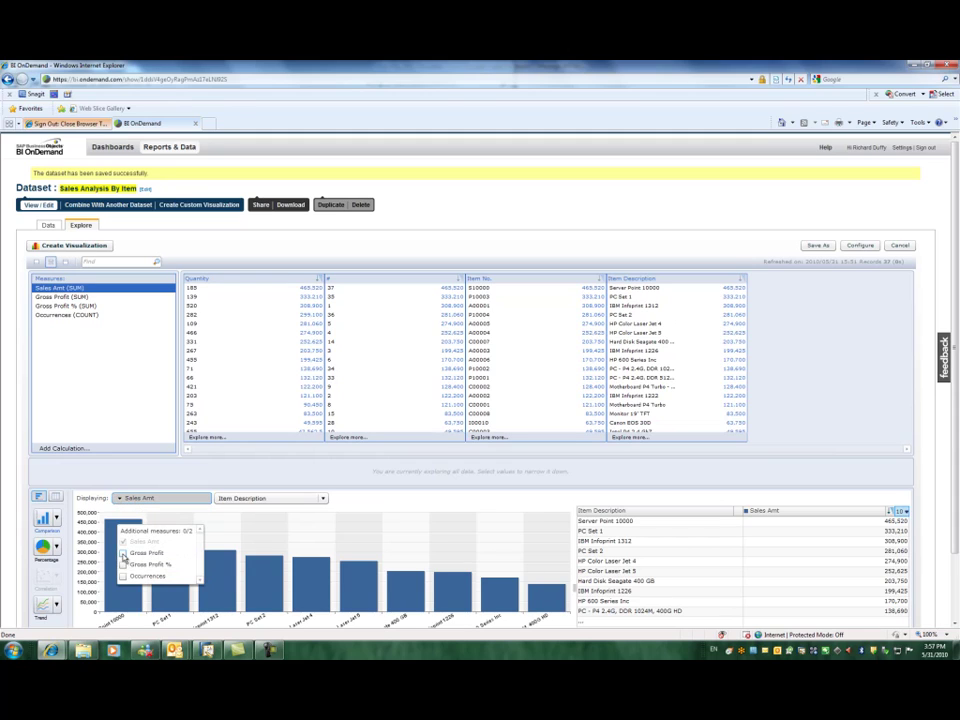
{"action": "left_click", "coordinate": [122, 554]}
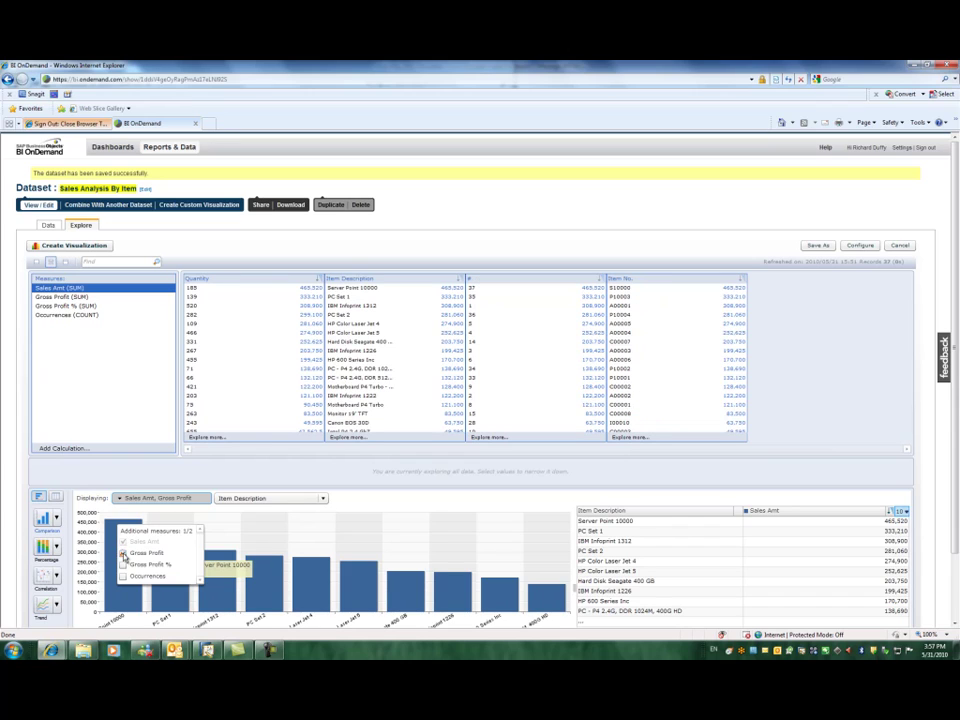
{"action": "left_click", "coordinate": [123, 553]}
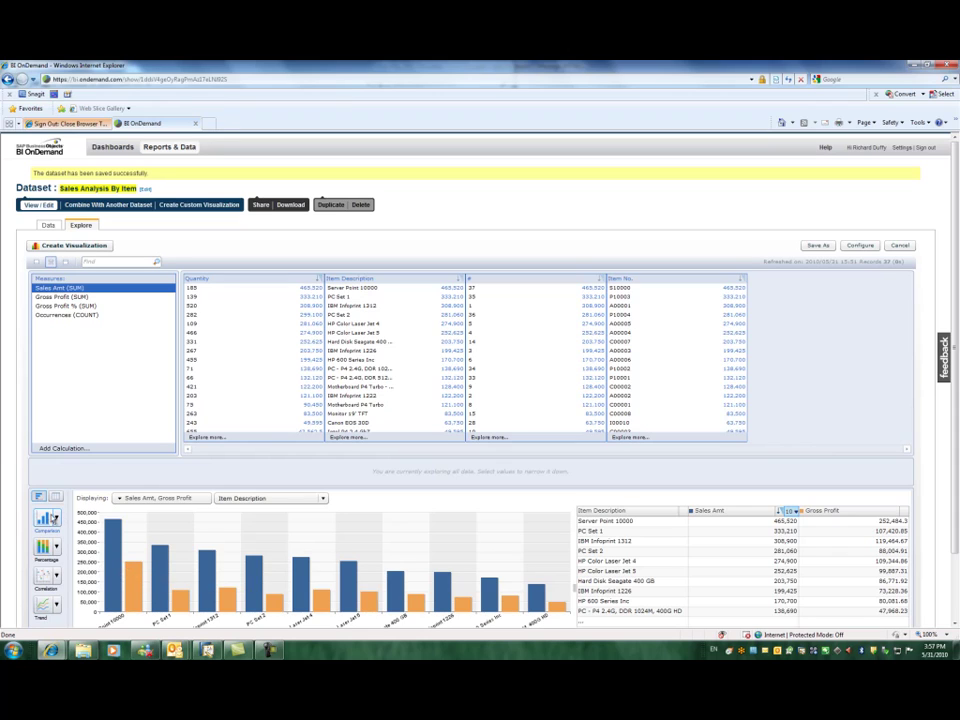
Switch the visualization to the percentage type with separate pie charts for Sales Amt and Gross Profit, and view them in full
{"action": "left_click", "coordinate": [57, 519]}
{"action": "left_click", "coordinate": [56, 548]}
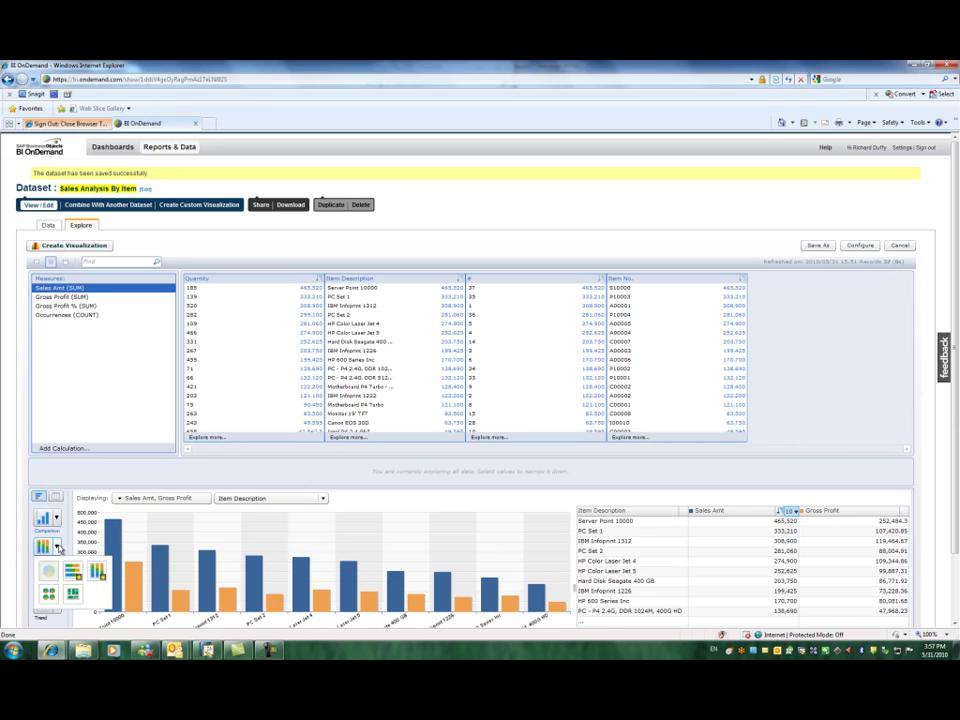
{"action": "left_click", "coordinate": [48, 595]}
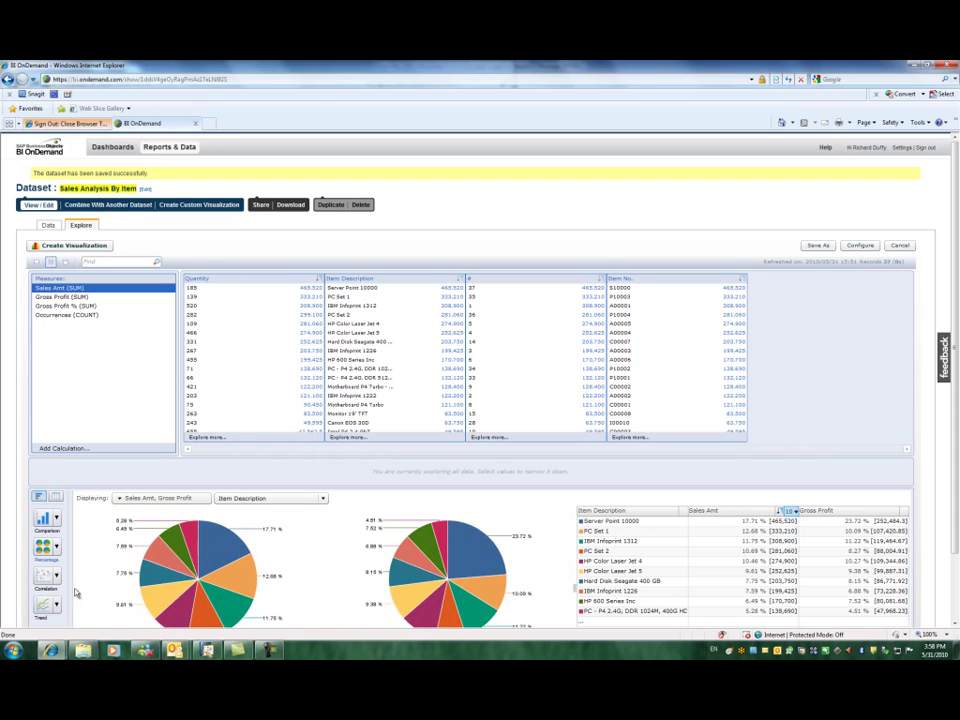
{"action": "mouse_move", "coordinate": [217, 563]}
{"action": "scroll", "coordinate": [953, 527], "scroll_direction": "down", "scroll_amount": 2}
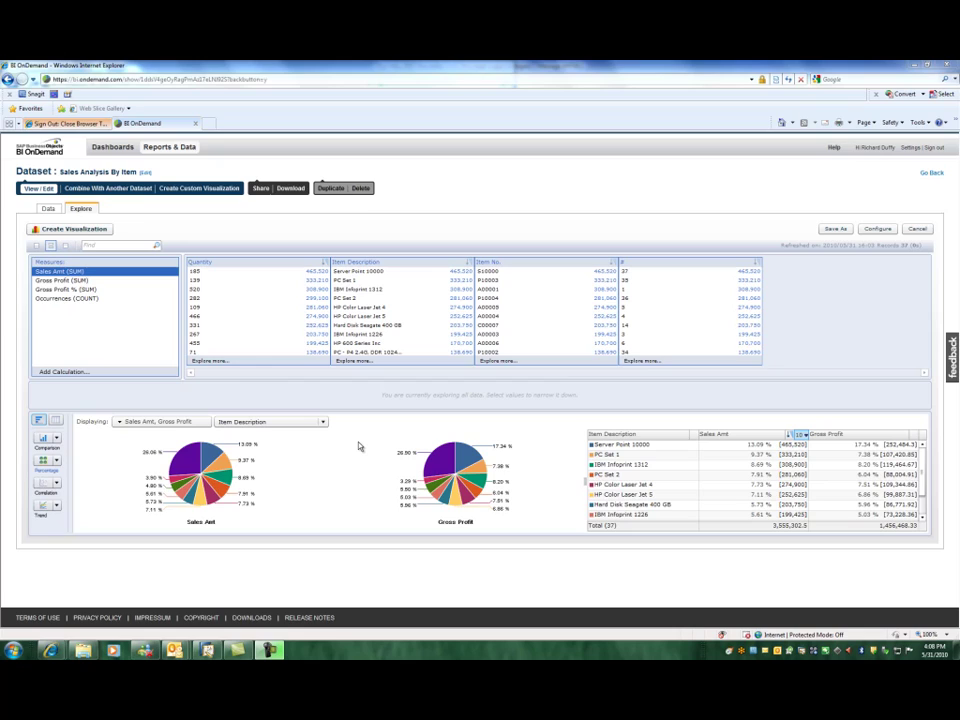
Open the sharing settings of the Sales Analysis By Item dataset
{"action": "left_click", "coordinate": [262, 189]}
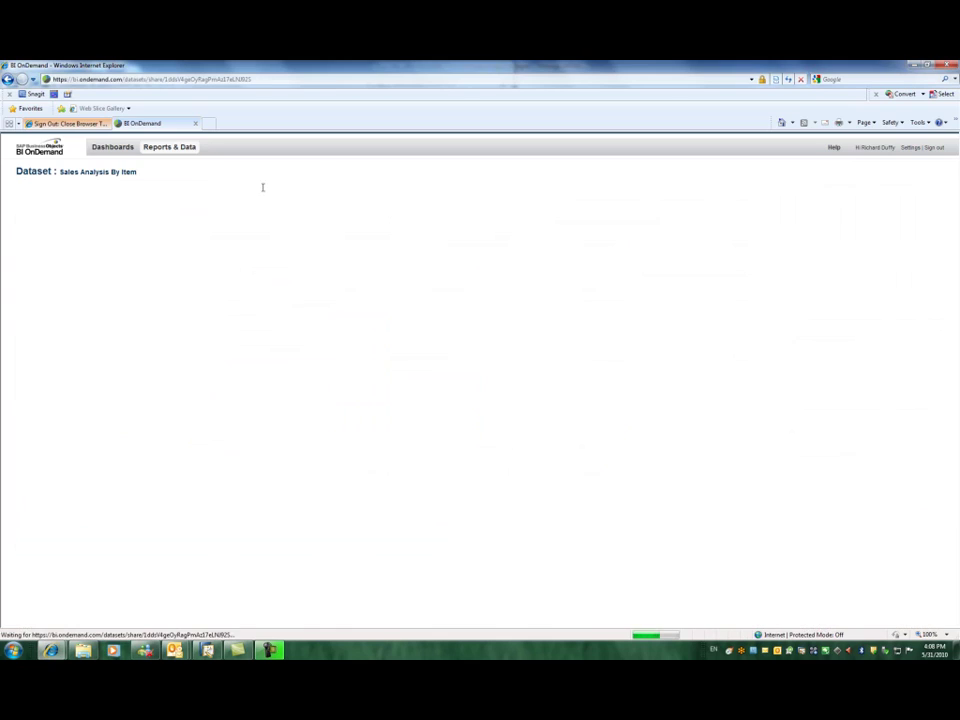